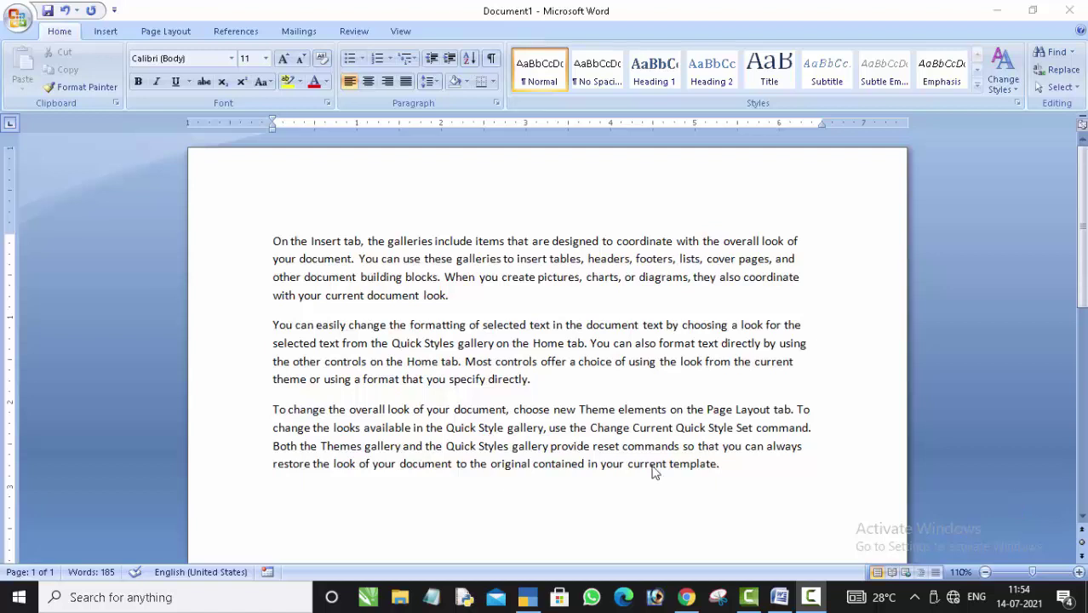
# Select all three paragraphs of sample text and make them bold.
pyautogui.click(448, 522)
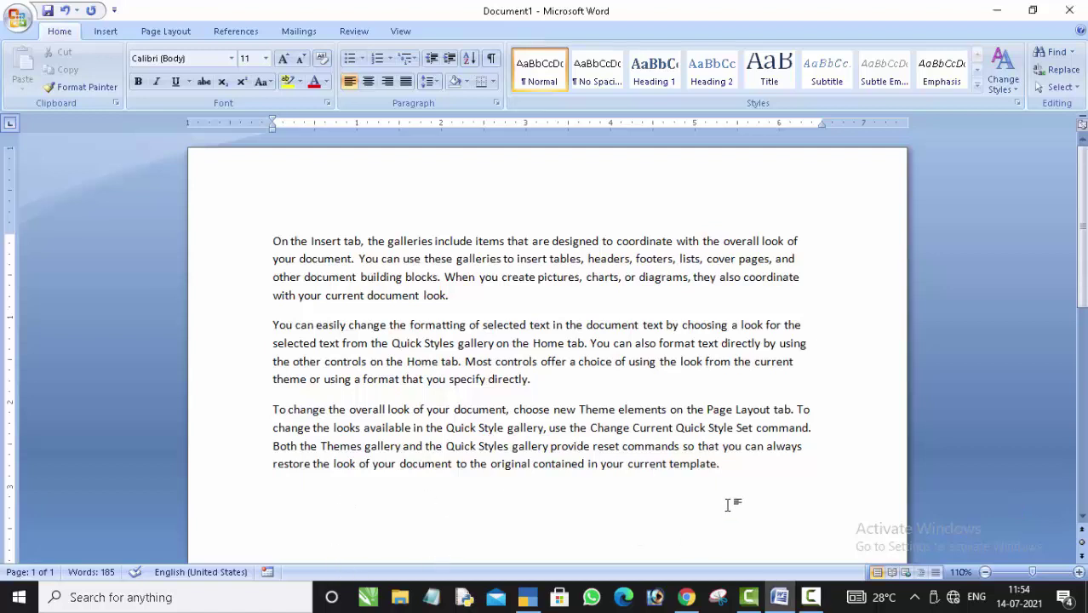
pyautogui.moveTo(739, 479); pyautogui.dragTo(86, 177)
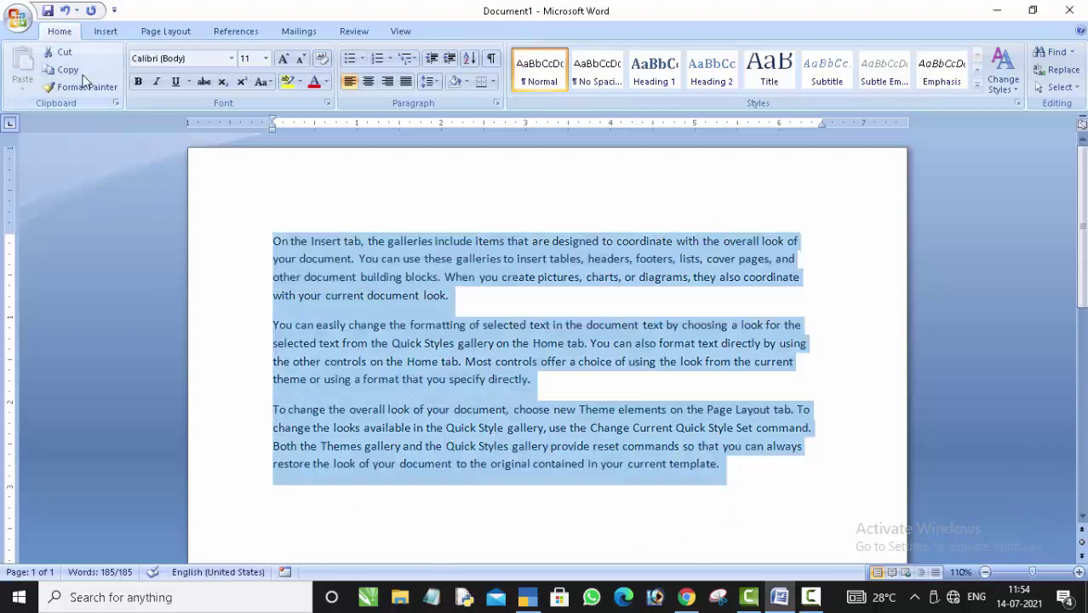
pyautogui.click(133, 83)
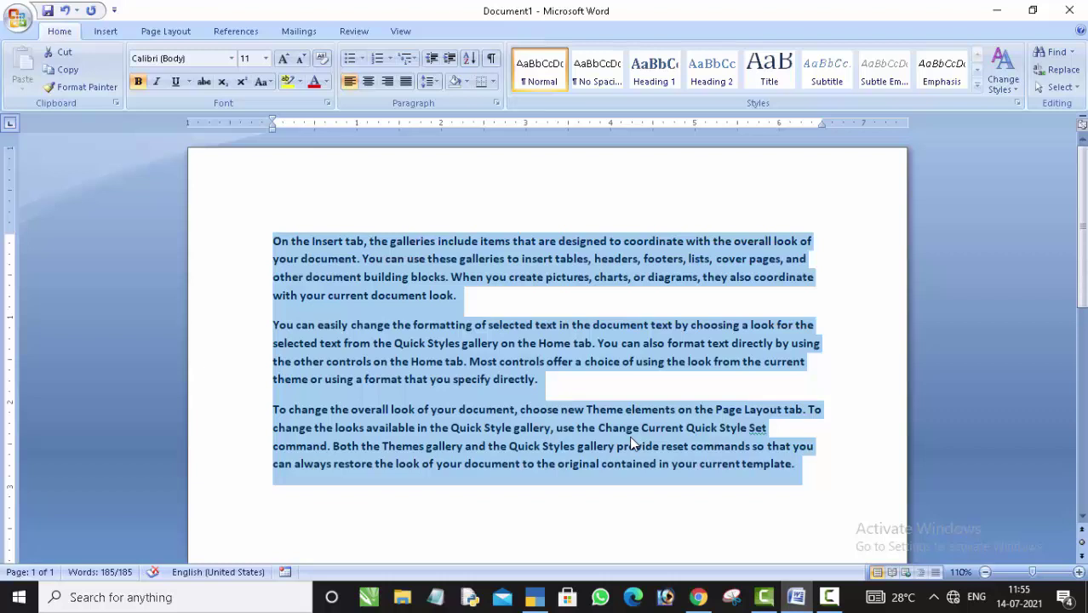
pyautogui.click(808, 472)
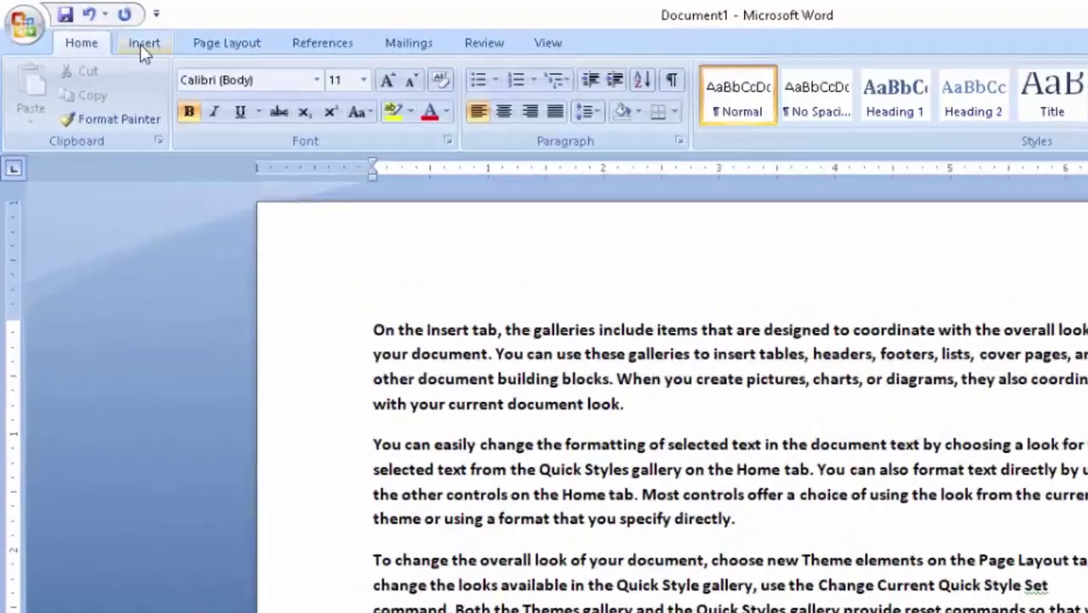
# Insert the picture IMG-20200414-WA0196 (2) from Pictures > Saved Pictures.
pyautogui.click(143, 47)
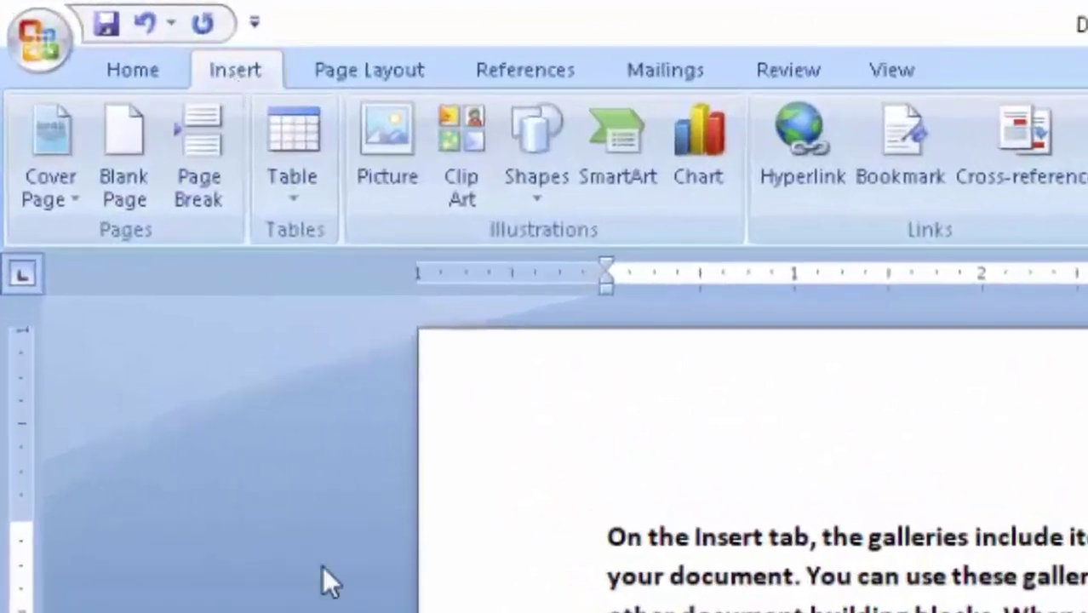
pyautogui.click(401, 129)
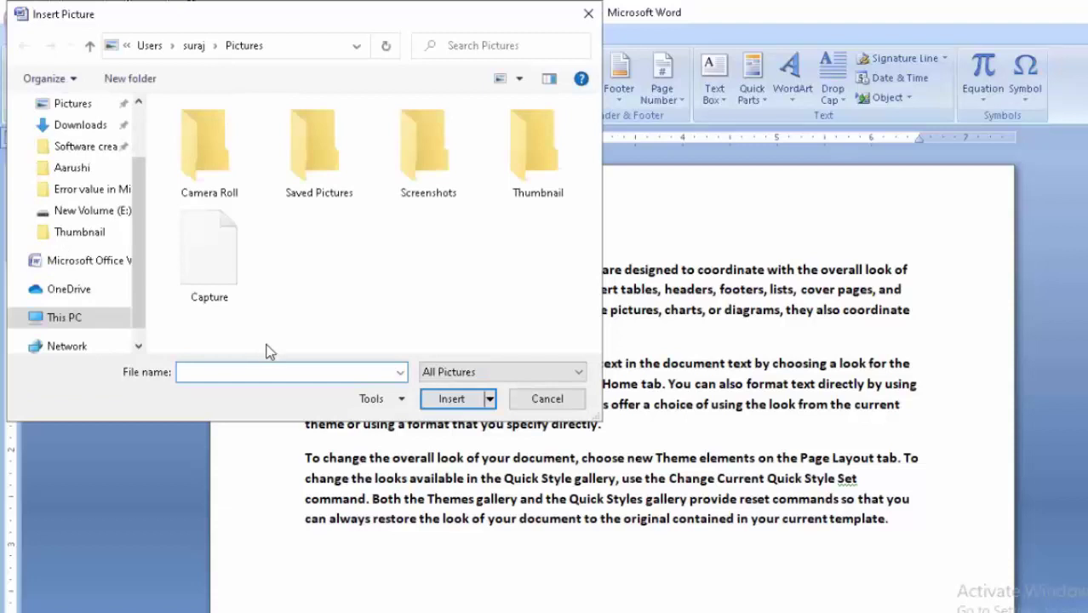
pyautogui.doubleClick(496, 145)
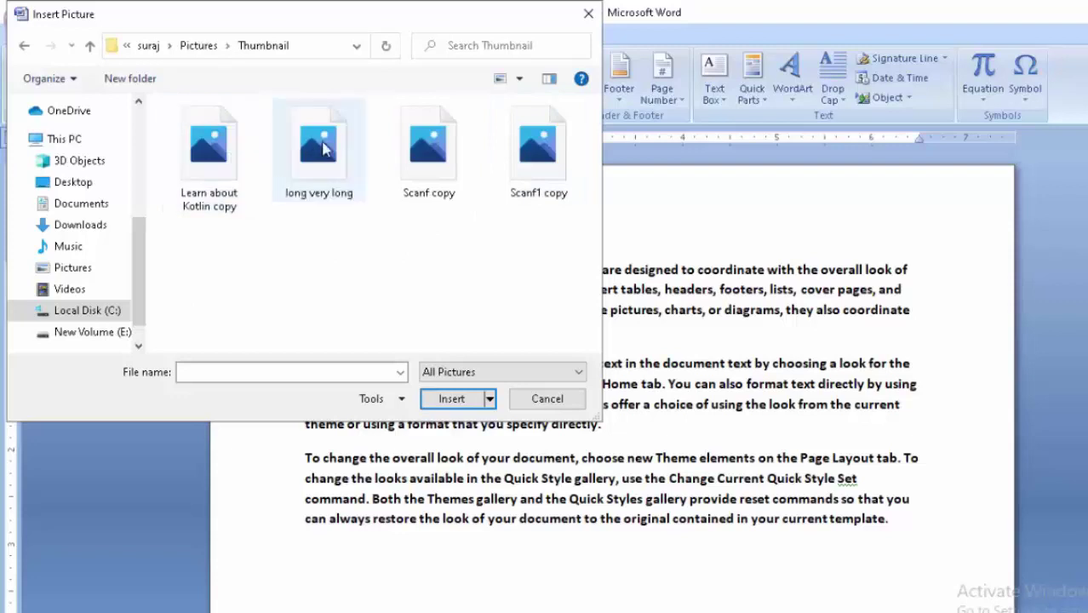
pyautogui.click(89, 269)
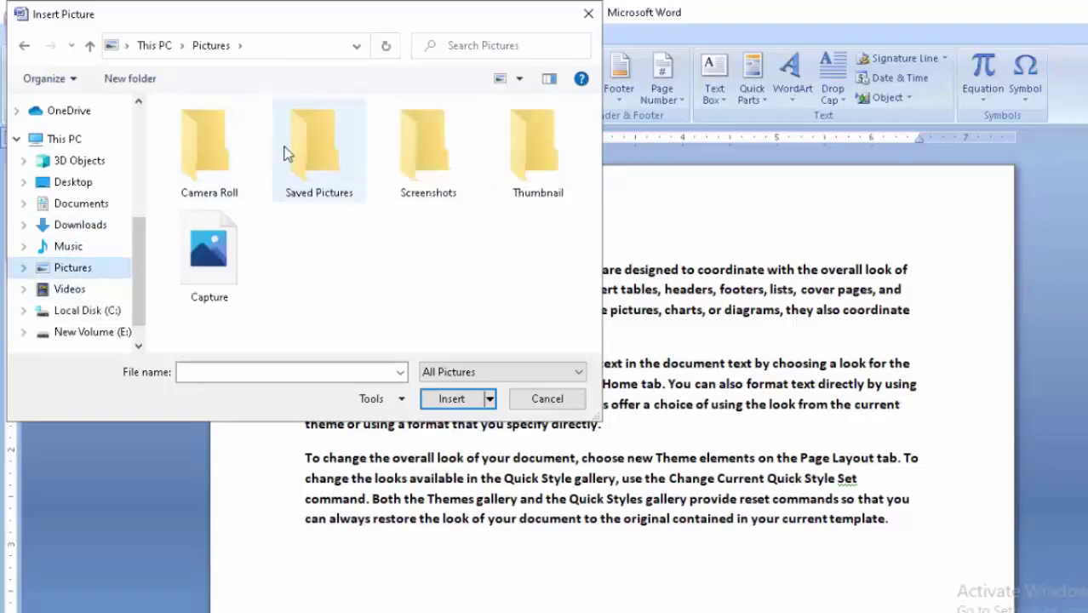
pyautogui.doubleClick(308, 150)
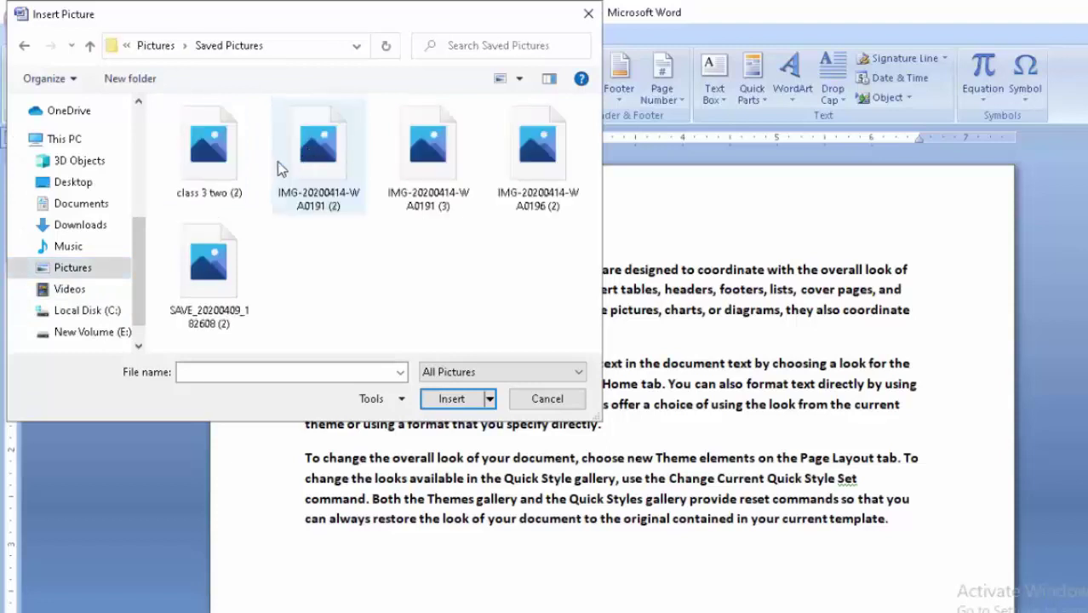
pyautogui.doubleClick(547, 156)
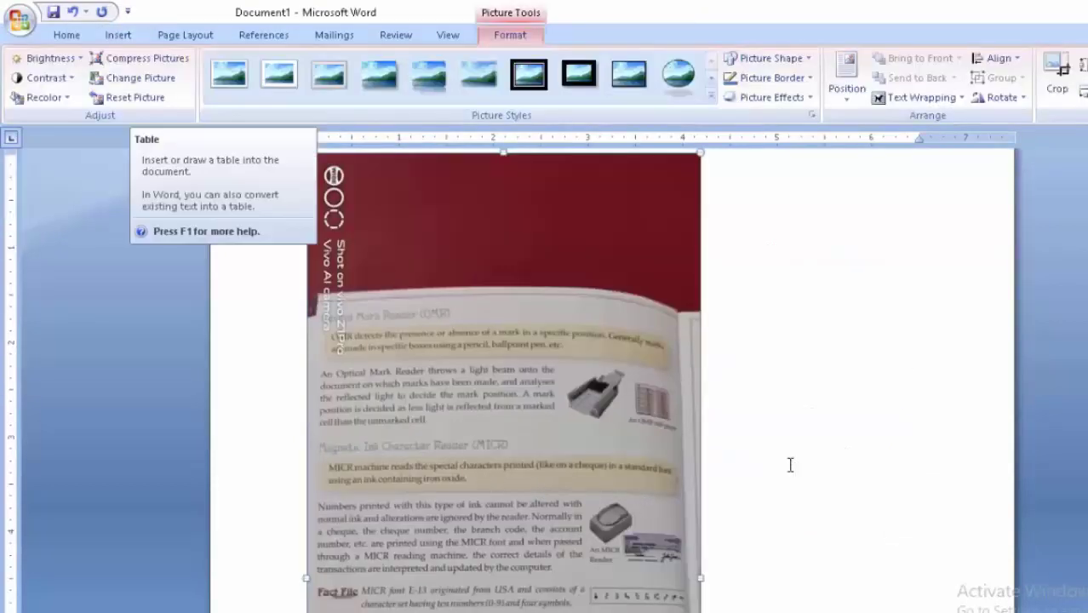
# Resize the inserted textbook photo to about 2.05 by 2.27 inches using its sizing handles.
pyautogui.scroll(-3, 821, 485)
pyautogui.scroll(-3, 822, 475)
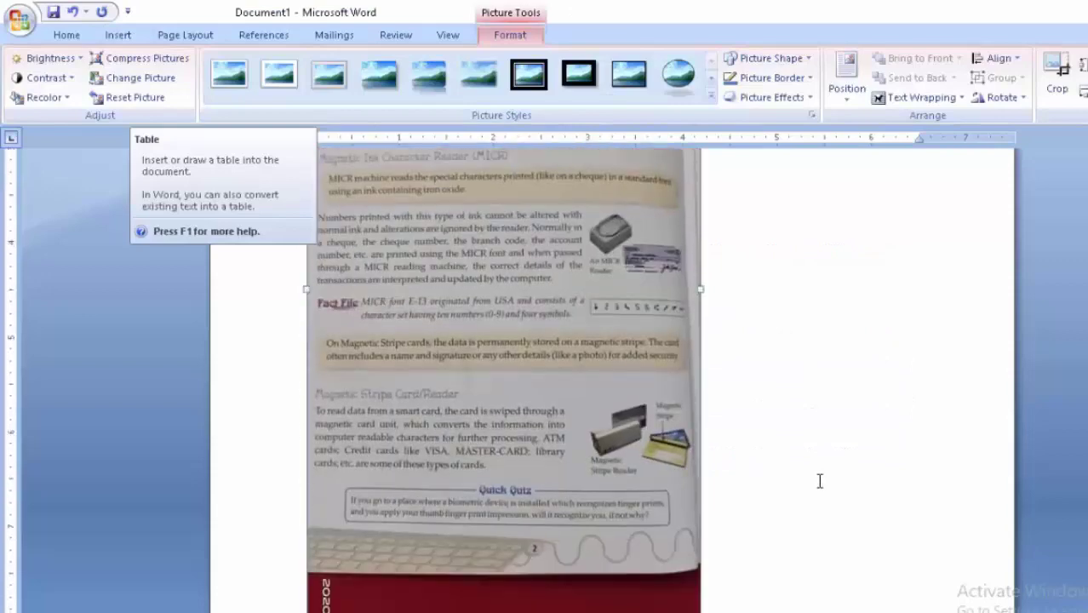
pyautogui.scroll(-4, 813, 483)
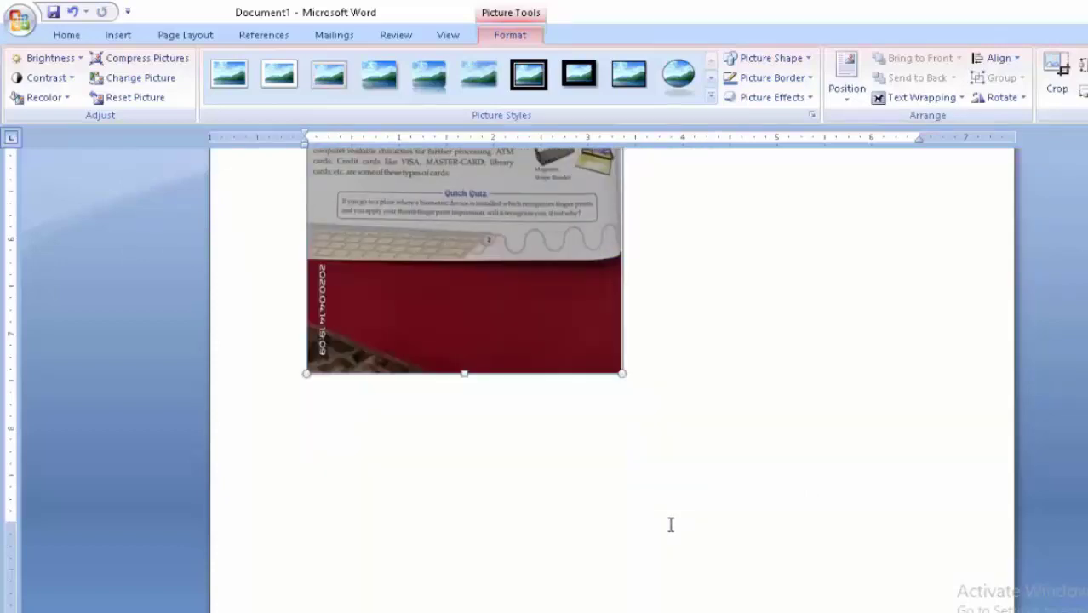
pyautogui.scroll(3, 681, 485)
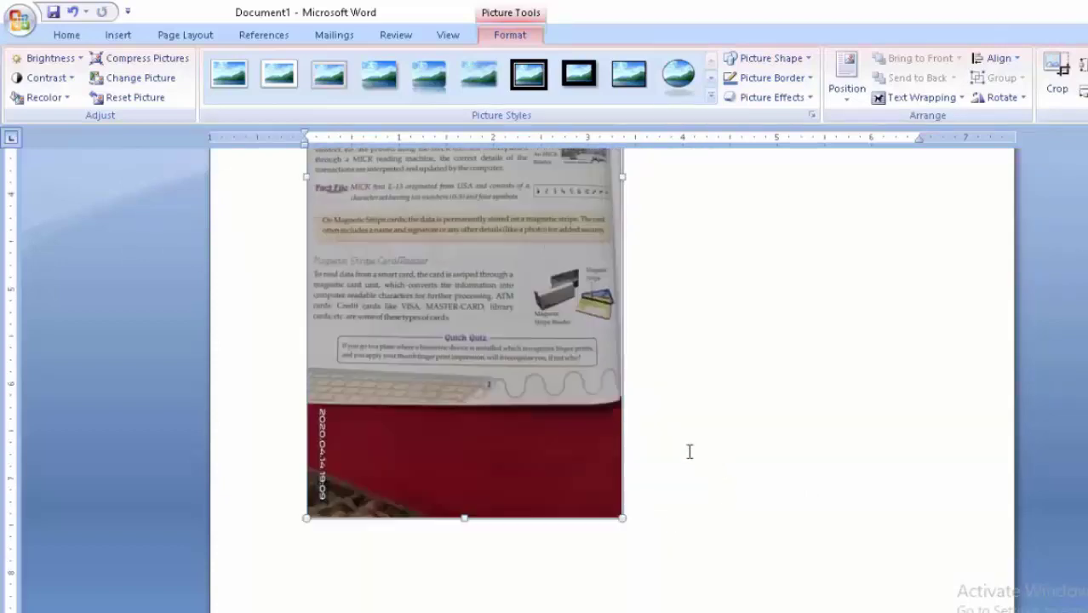
pyautogui.scroll(3, 690, 449)
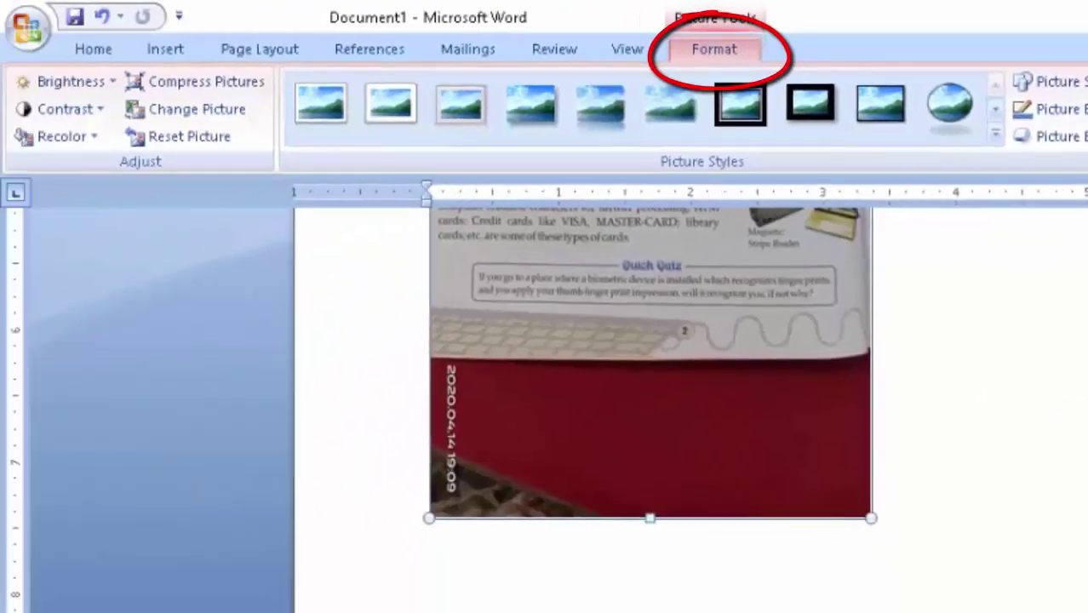
pyautogui.scroll(6, 681, 383)
pyautogui.scroll(5, 596, 569)
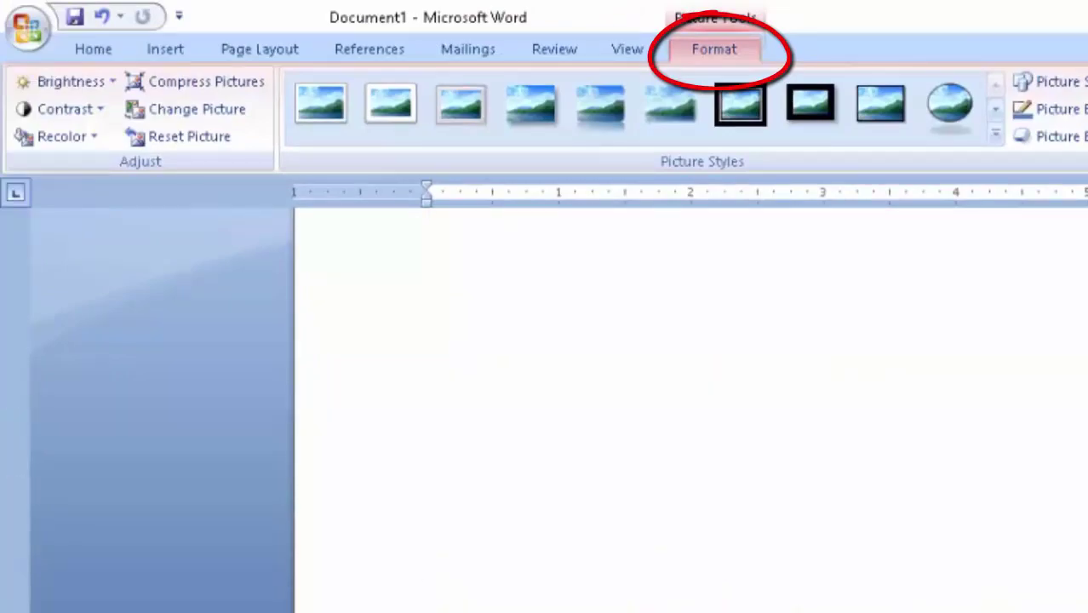
pyautogui.scroll(-5, 596, 568)
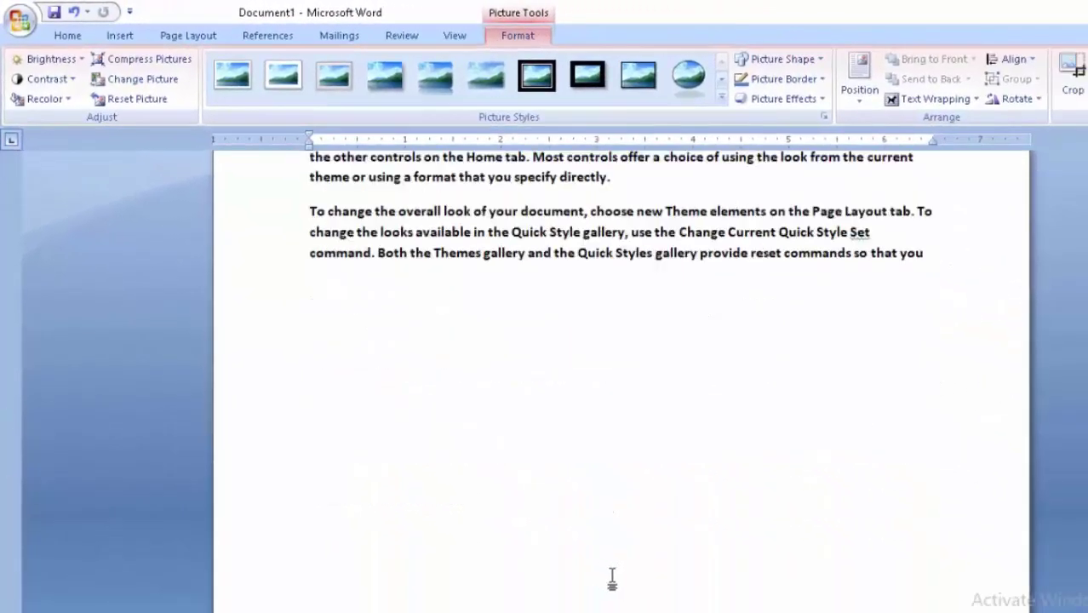
pyautogui.scroll(-5, 611, 574)
pyautogui.scroll(-5, 613, 577)
pyautogui.scroll(-4, 613, 579)
pyautogui.scroll(-4, 613, 579)
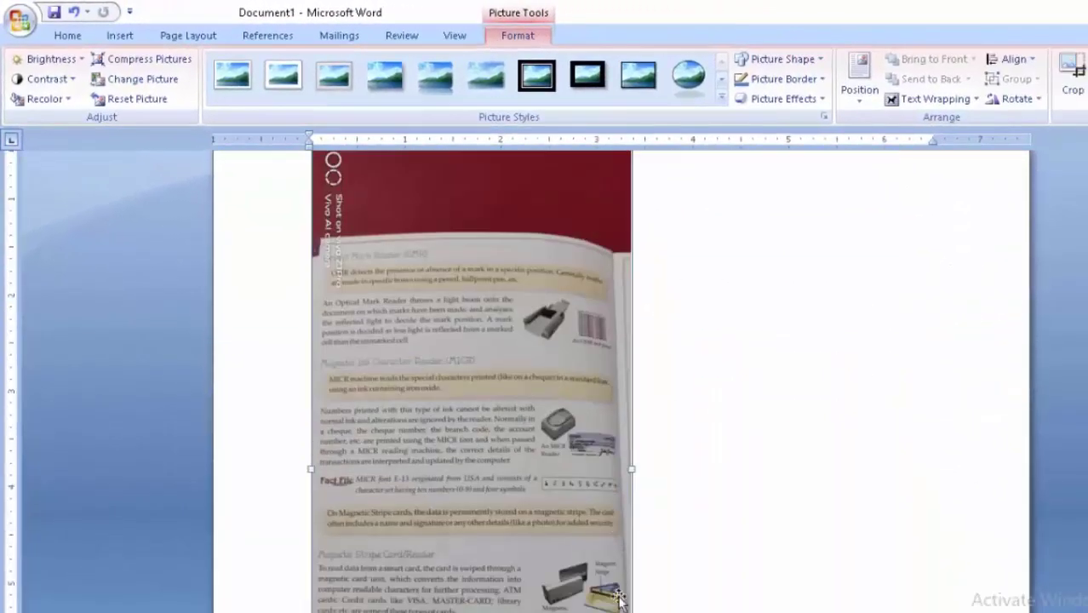
pyautogui.scroll(-2, 615, 591)
pyautogui.scroll(-2, 636, 474)
pyautogui.scroll(-1, 643, 503)
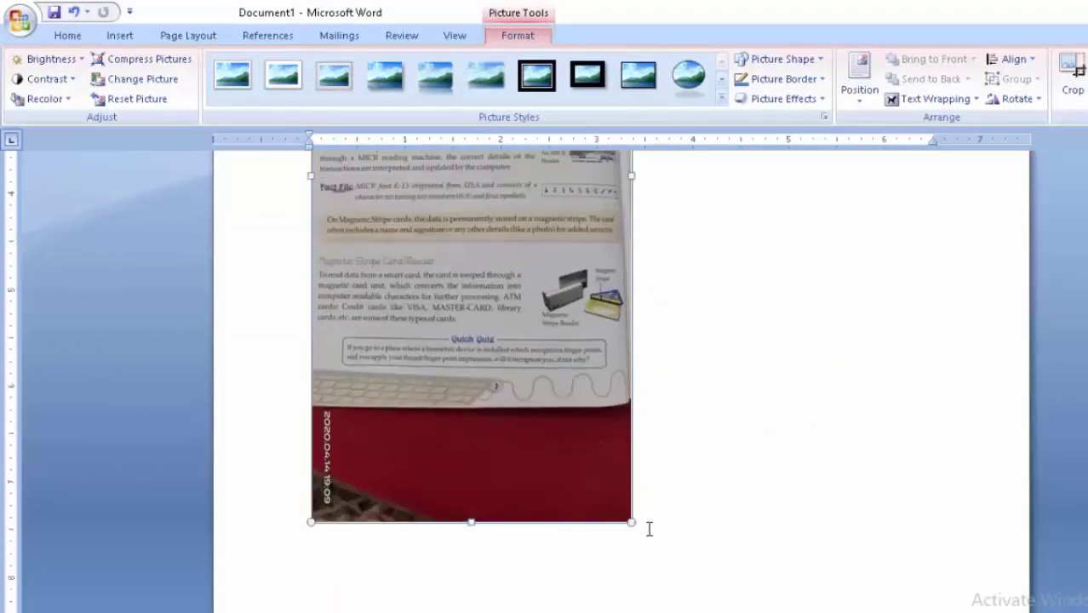
pyautogui.moveTo(631, 523); pyautogui.dragTo(537, 202)
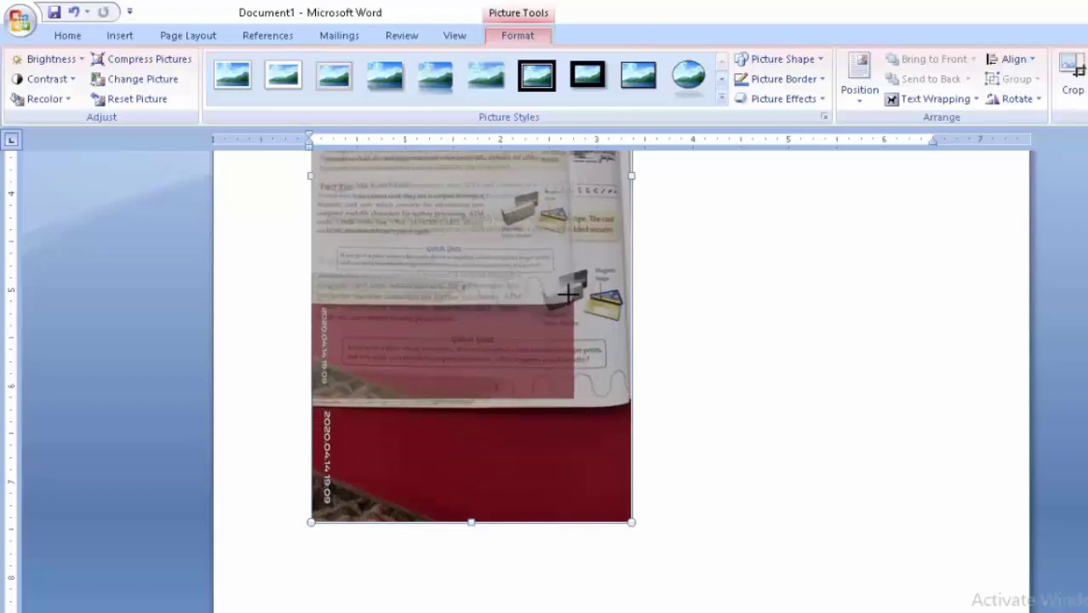
pyautogui.moveTo(537, 201); pyautogui.dragTo(528, 177)
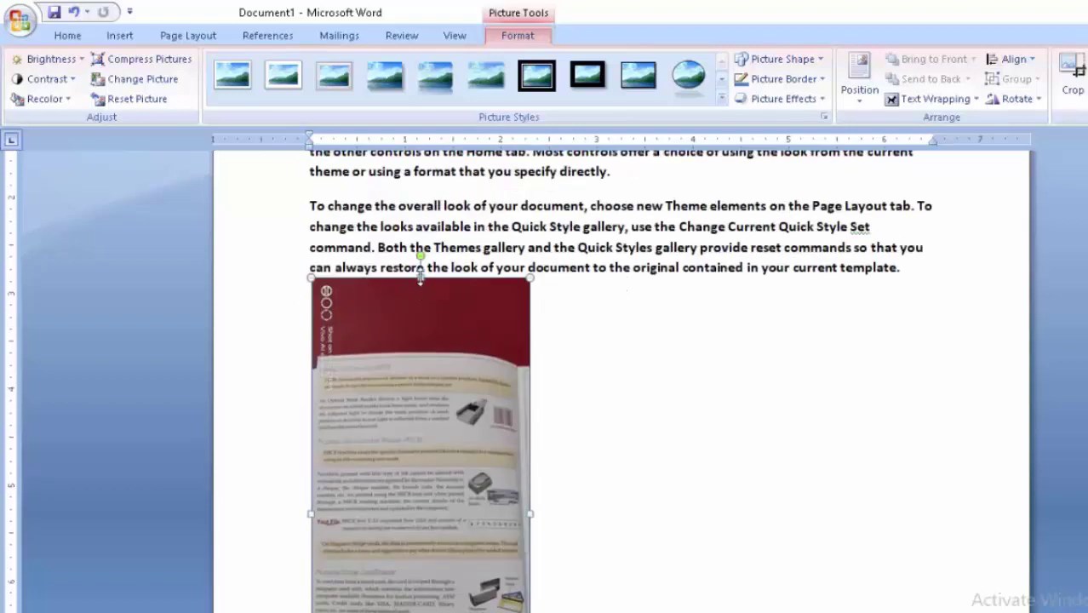
pyautogui.moveTo(420, 277); pyautogui.dragTo(408, 551)
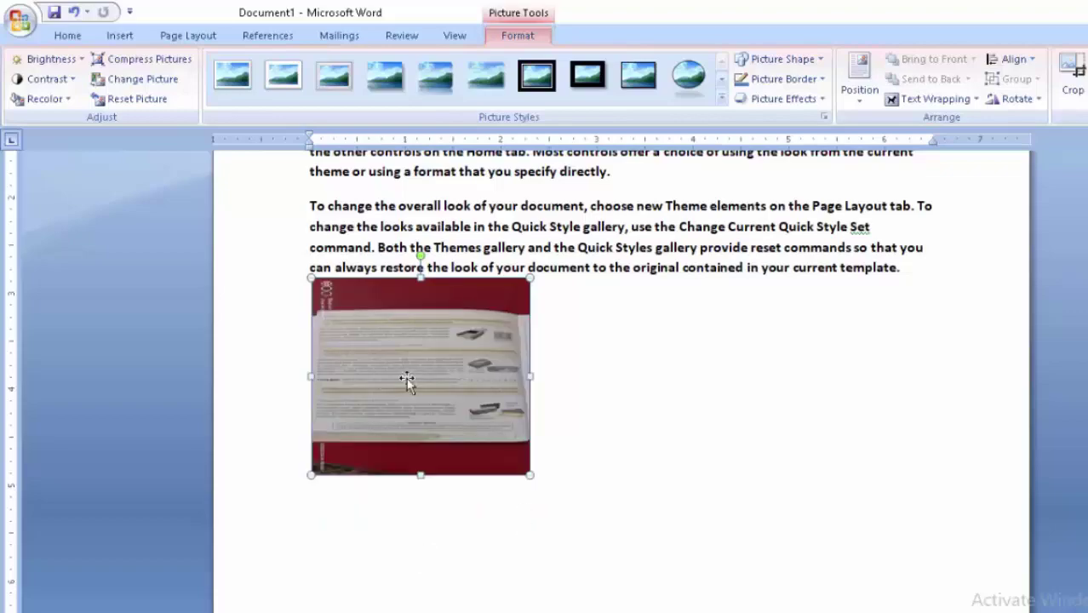
pyautogui.scroll(3, 789, 381)
pyautogui.scroll(2, 789, 381)
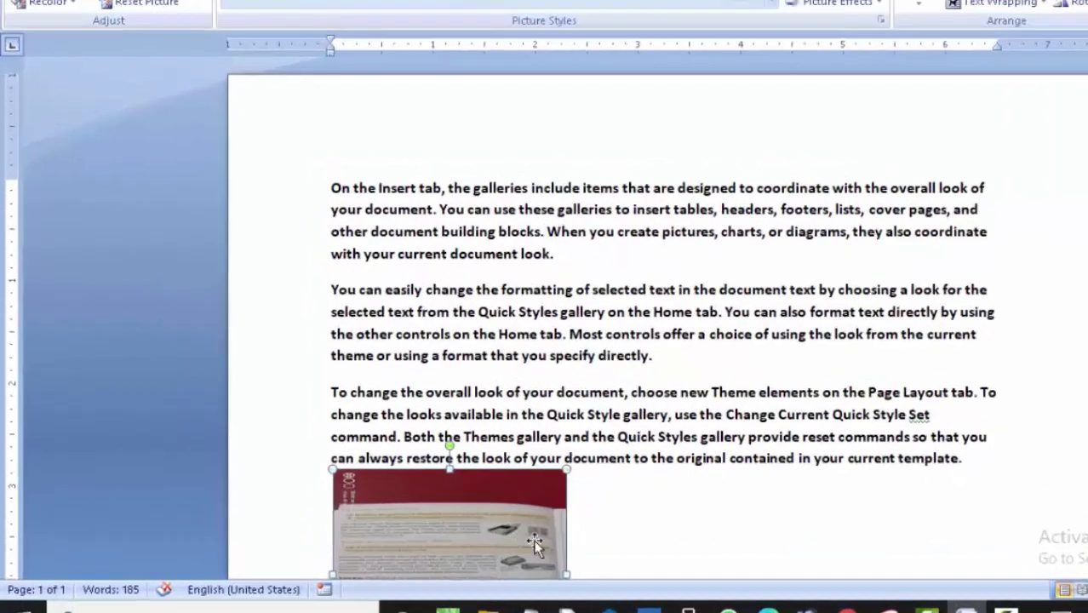
# Drag the photo into the first paragraph, inline after "You can use these galleries".
pyautogui.moveTo(534, 545); pyautogui.dragTo(588, 260)
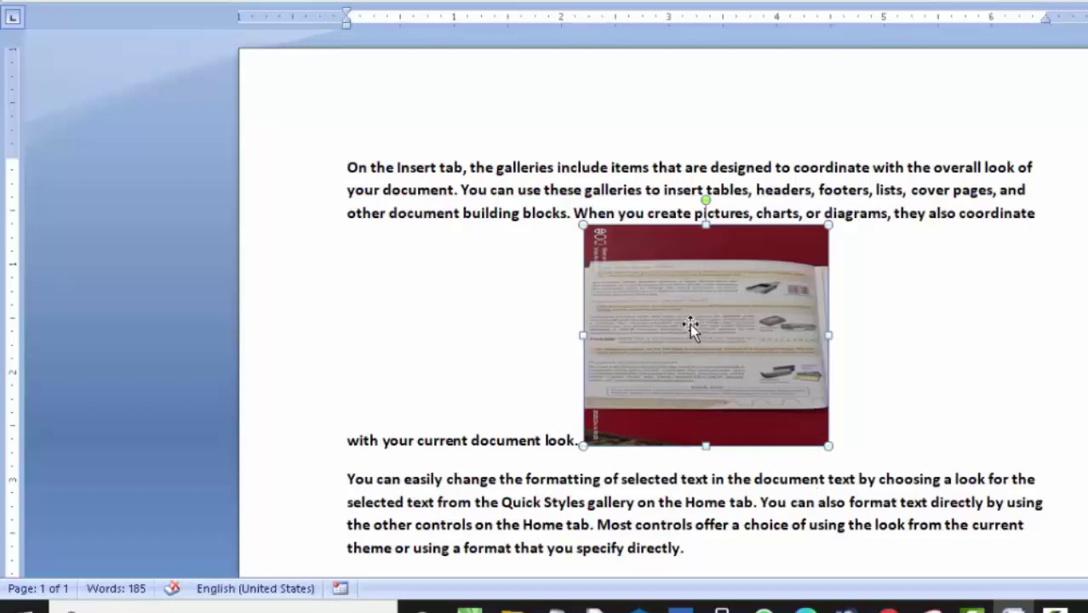
pyautogui.moveTo(670, 308); pyautogui.dragTo(732, 503)
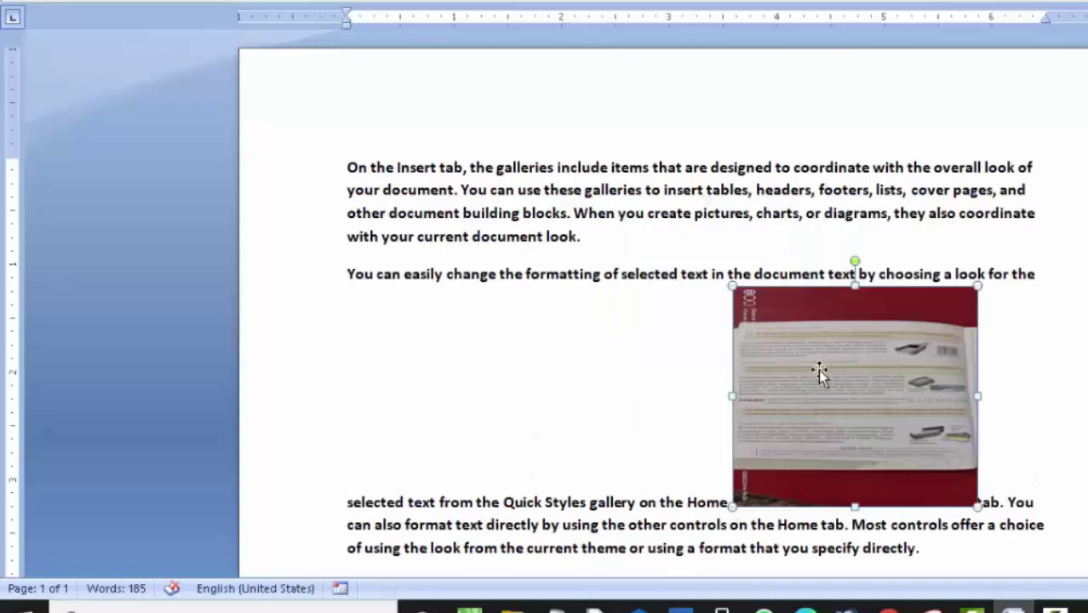
pyautogui.moveTo(819, 373); pyautogui.dragTo(640, 196)
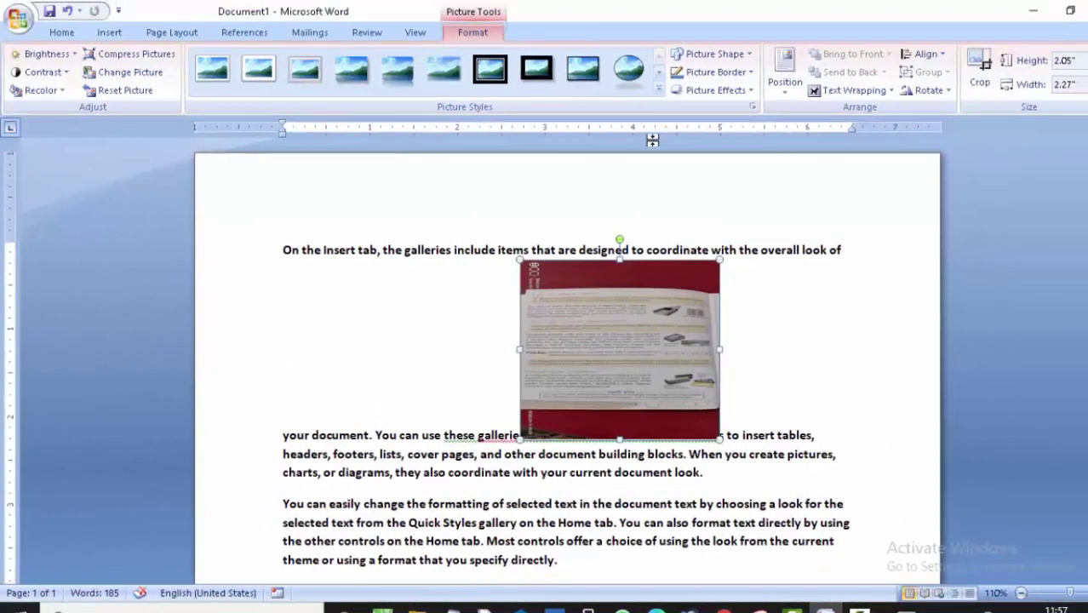
# Apply a thick black frame picture style and shrink the photo to 1.9 by 2.11 inches.
pyautogui.click(620, 71)
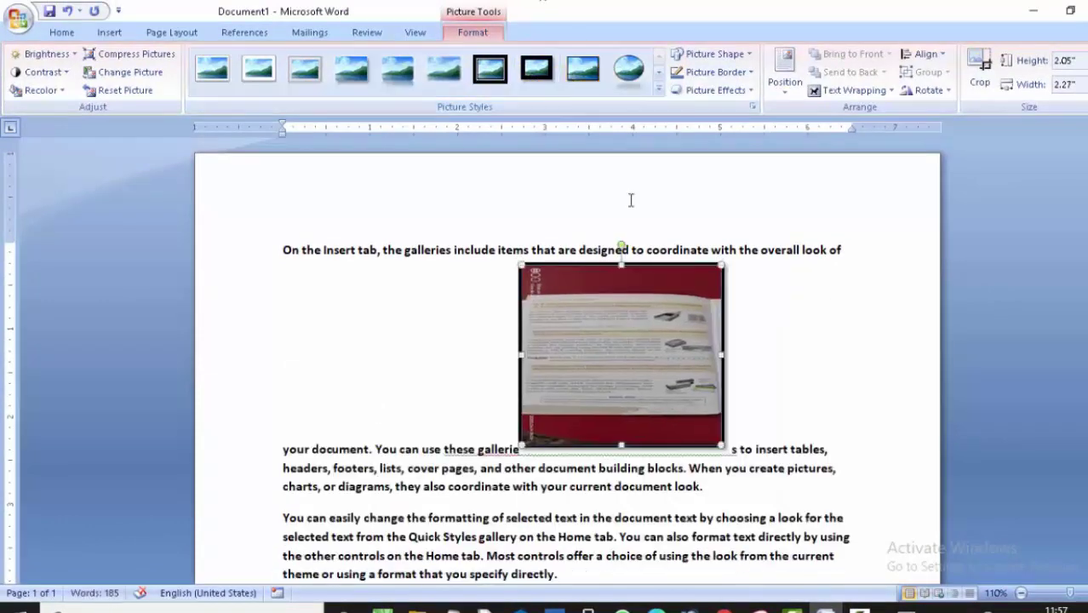
pyautogui.moveTo(722, 264); pyautogui.dragTo(708, 308)
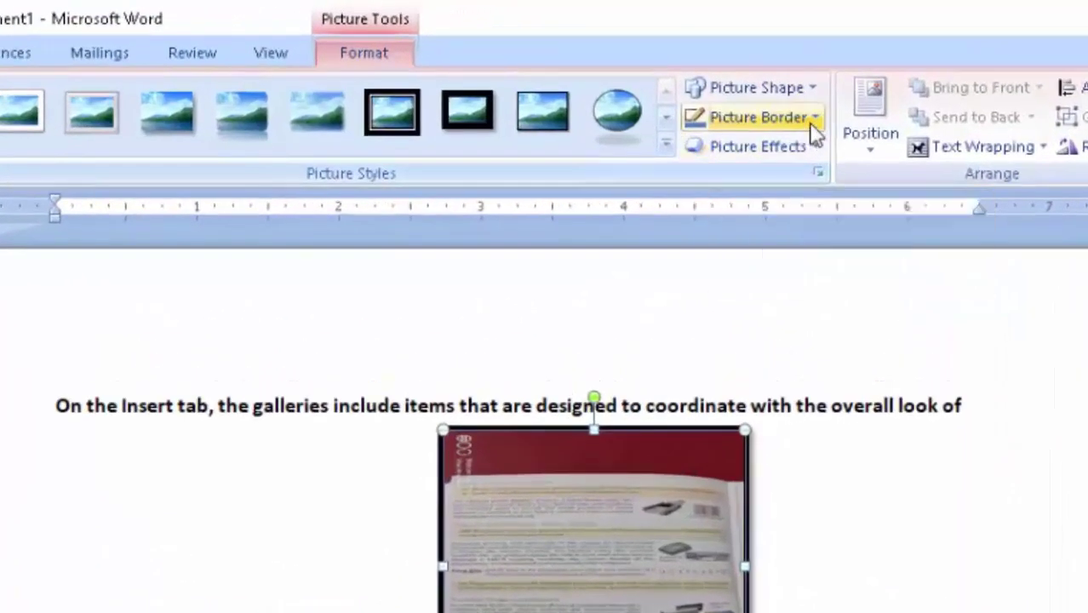
# Give the photo a red picture border, then bring up the Picture Shape gallery.
pyautogui.click(813, 122)
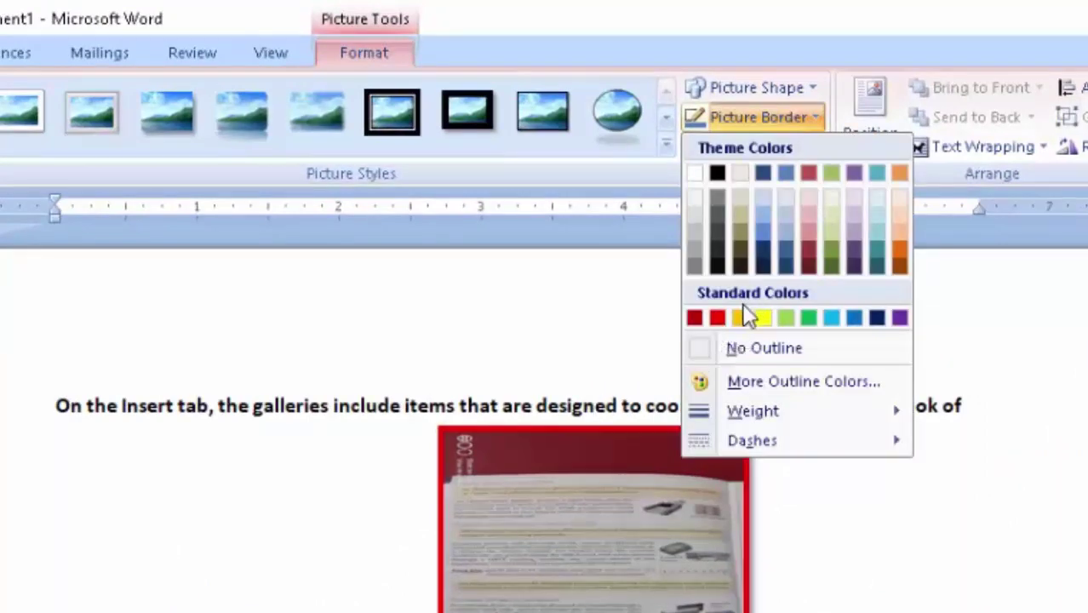
pyautogui.click(713, 318)
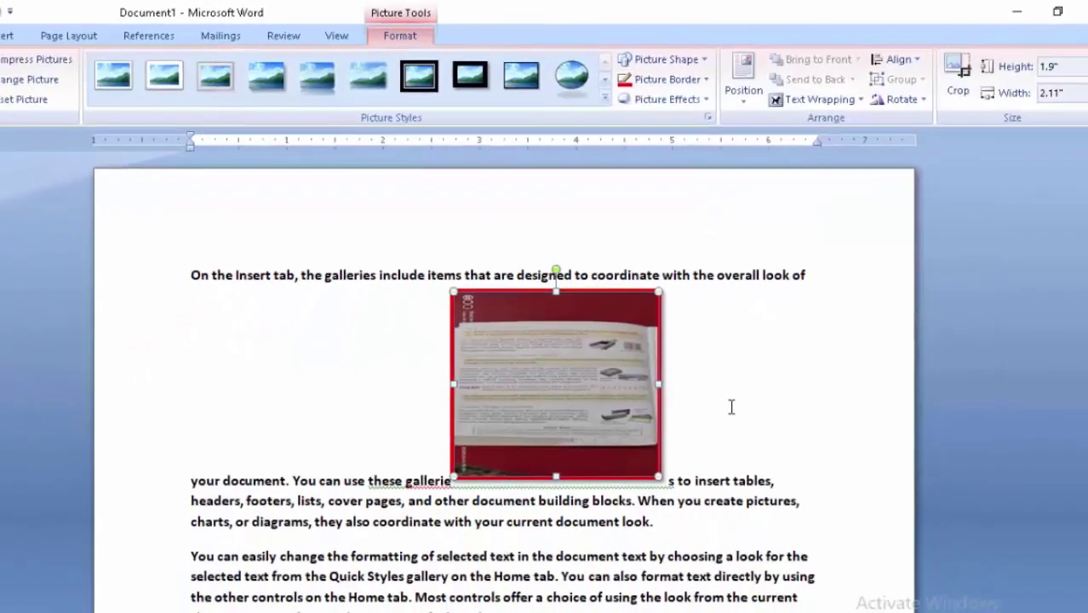
pyautogui.click(594, 381)
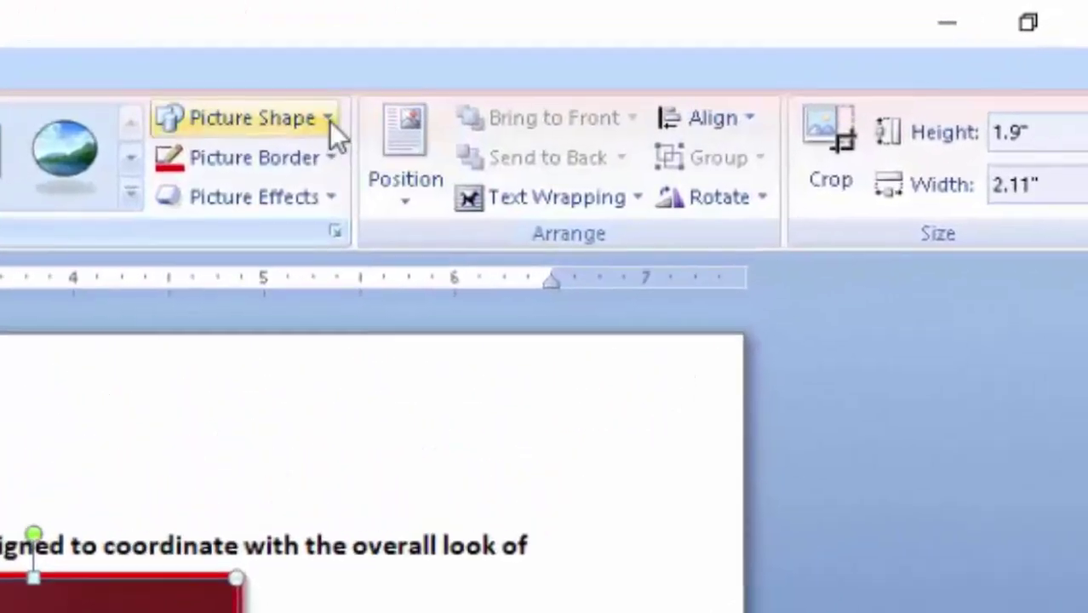
pyautogui.click(705, 61)
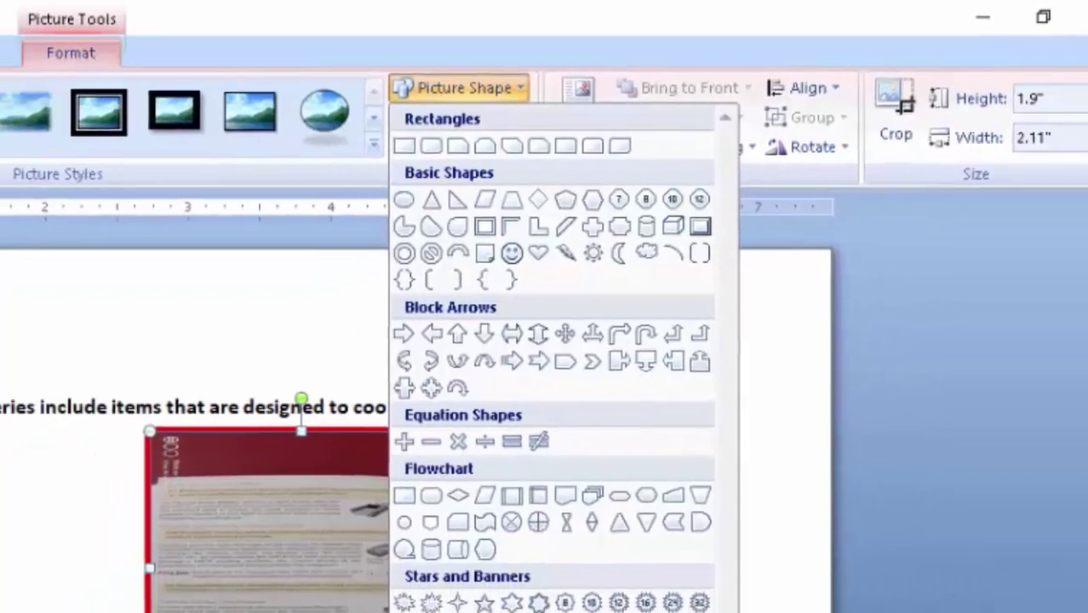
# Try a Vertical Scroll shape, enlarge the photo to 2.56 by 2.83 inches, then clip it to Teardrop.
pyautogui.click(455, 604)
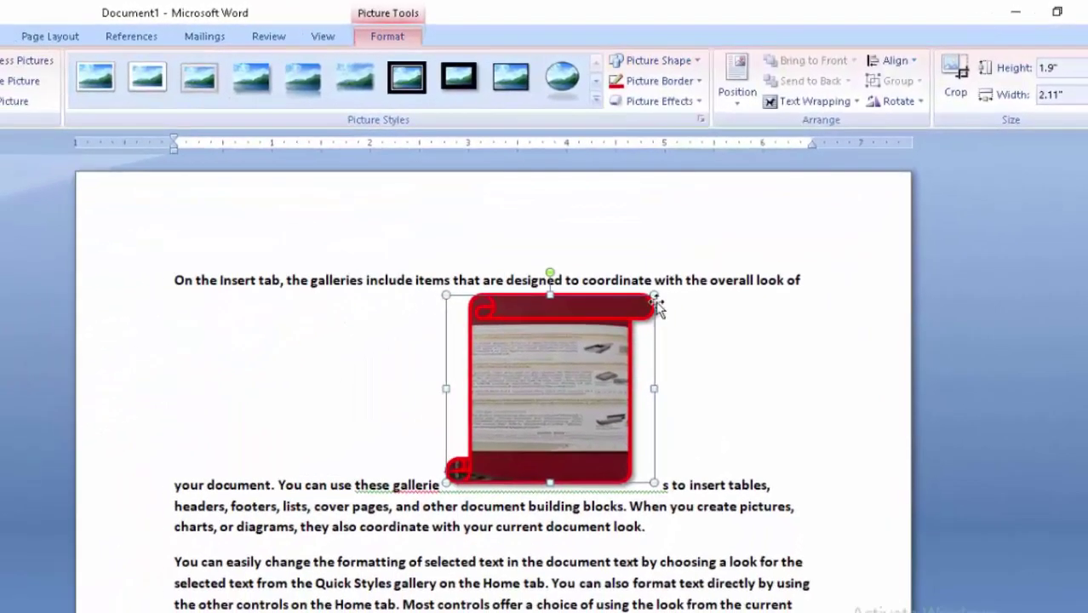
pyautogui.moveTo(655, 296); pyautogui.dragTo(652, 240)
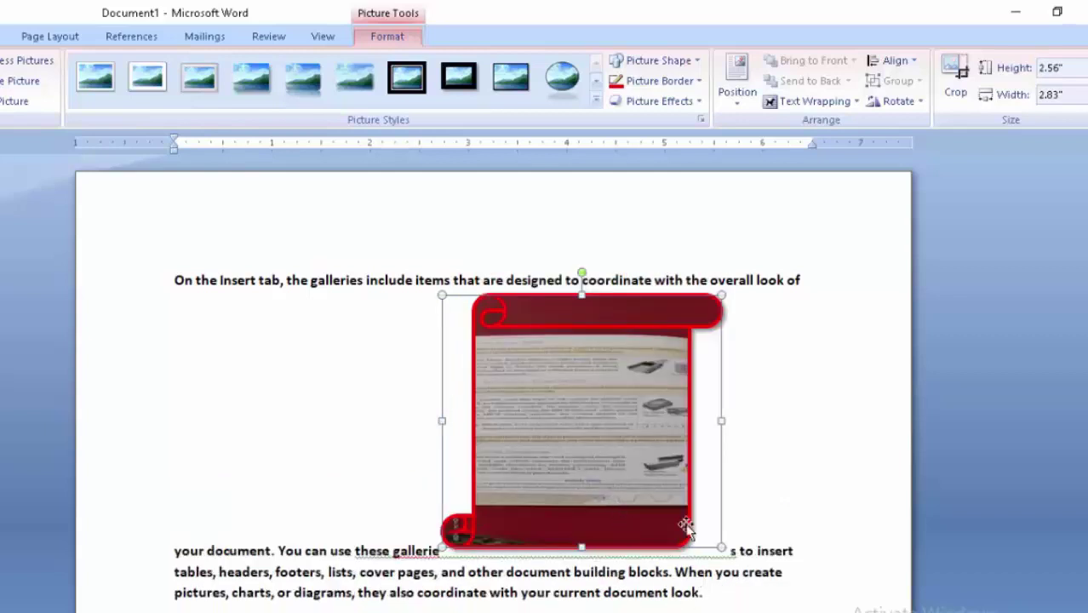
pyautogui.click(694, 64)
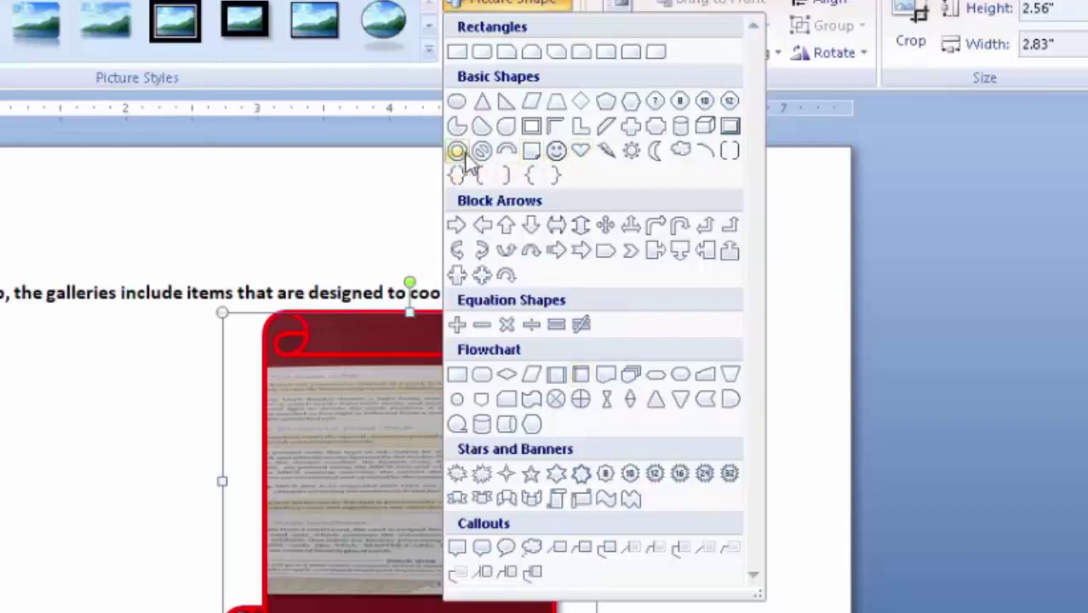
pyautogui.click(507, 128)
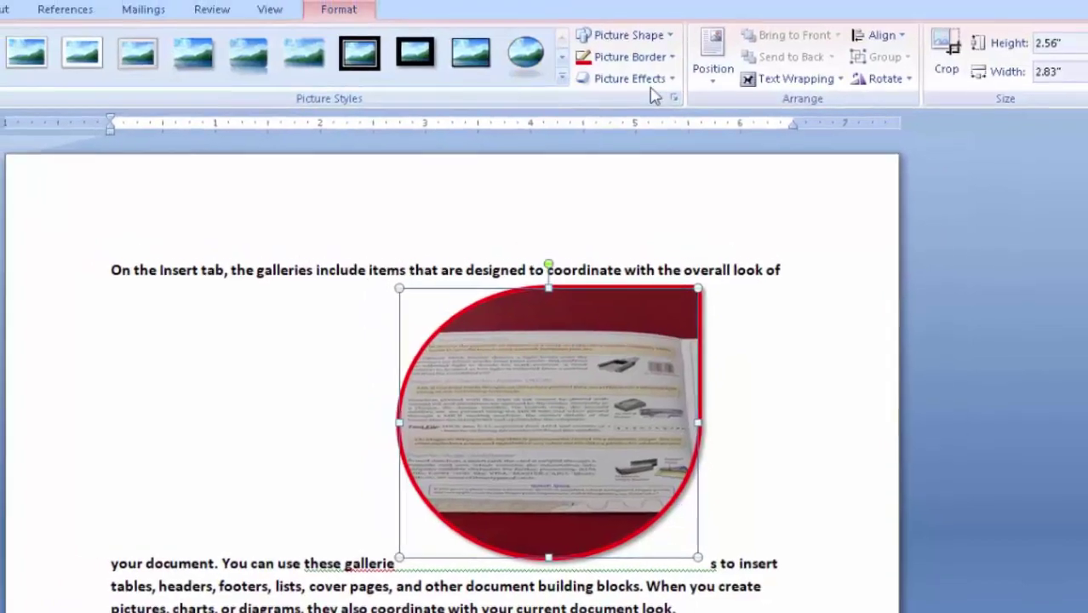
pyautogui.click(634, 111)
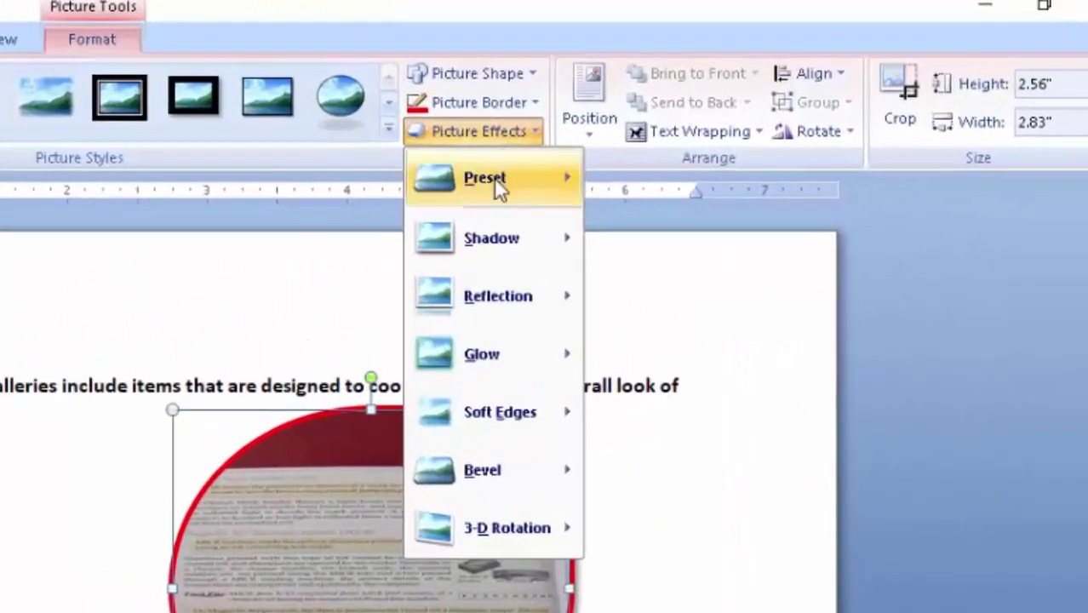
pyautogui.moveTo(620, 145)
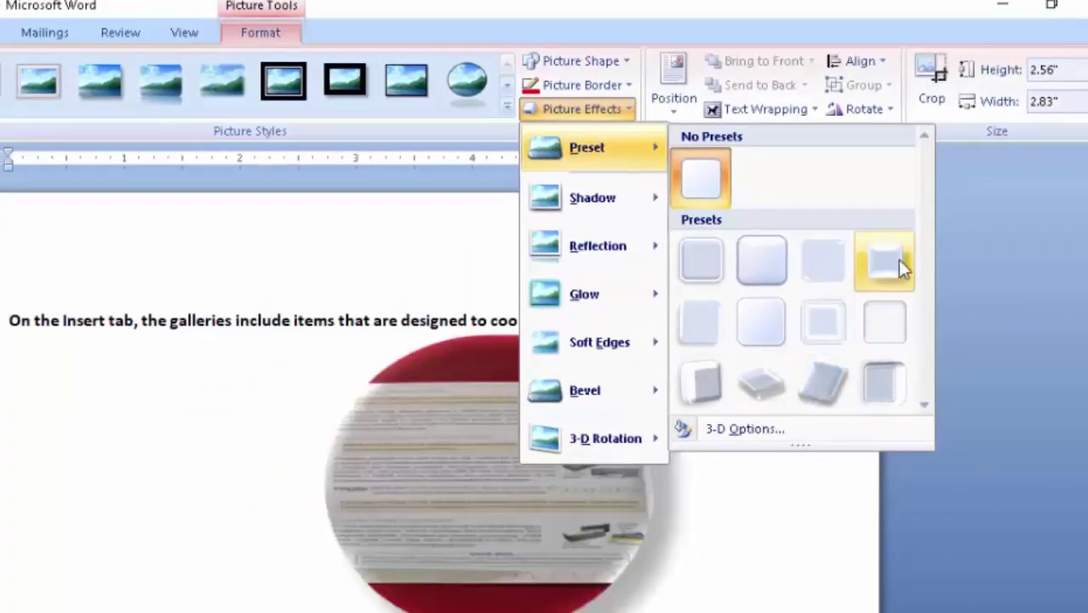
pyautogui.click(820, 539)
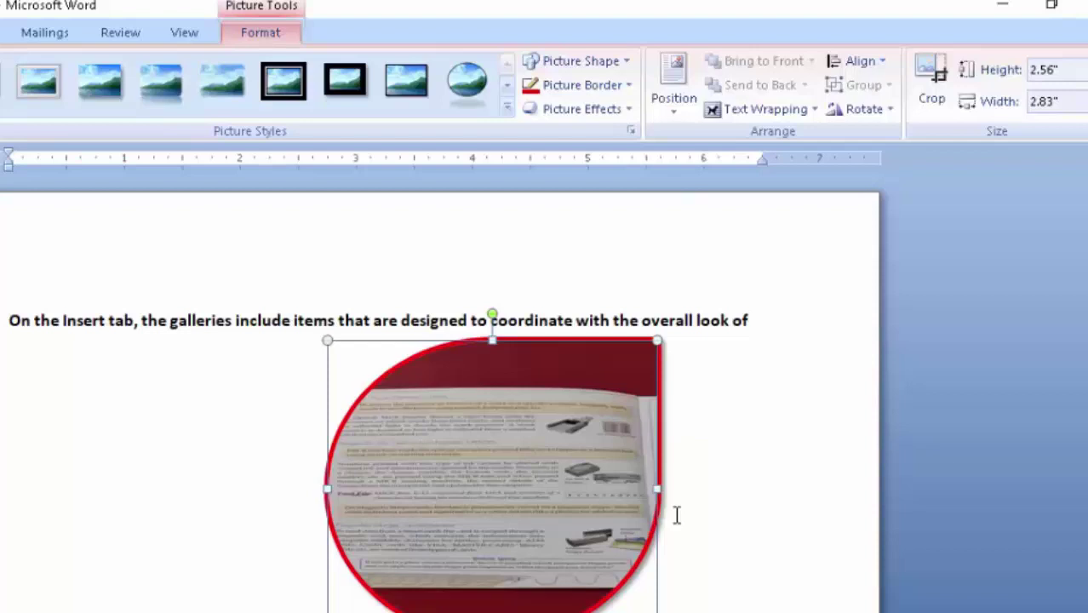
# Place the photo at the top-left position with text wrapping.
pyautogui.click(668, 114)
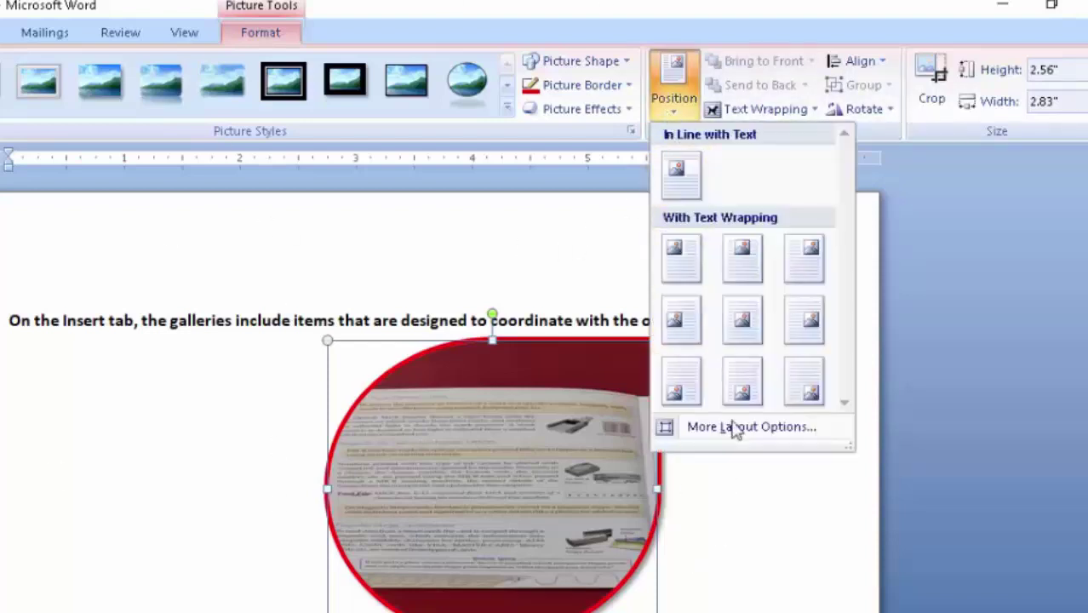
pyautogui.click(792, 563)
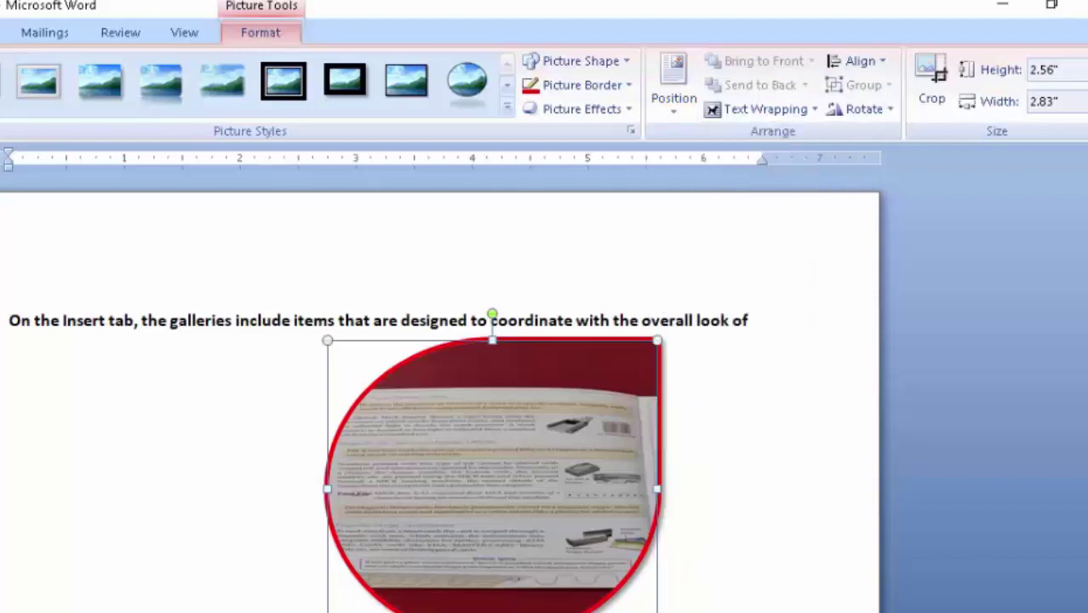
pyautogui.click(815, 110)
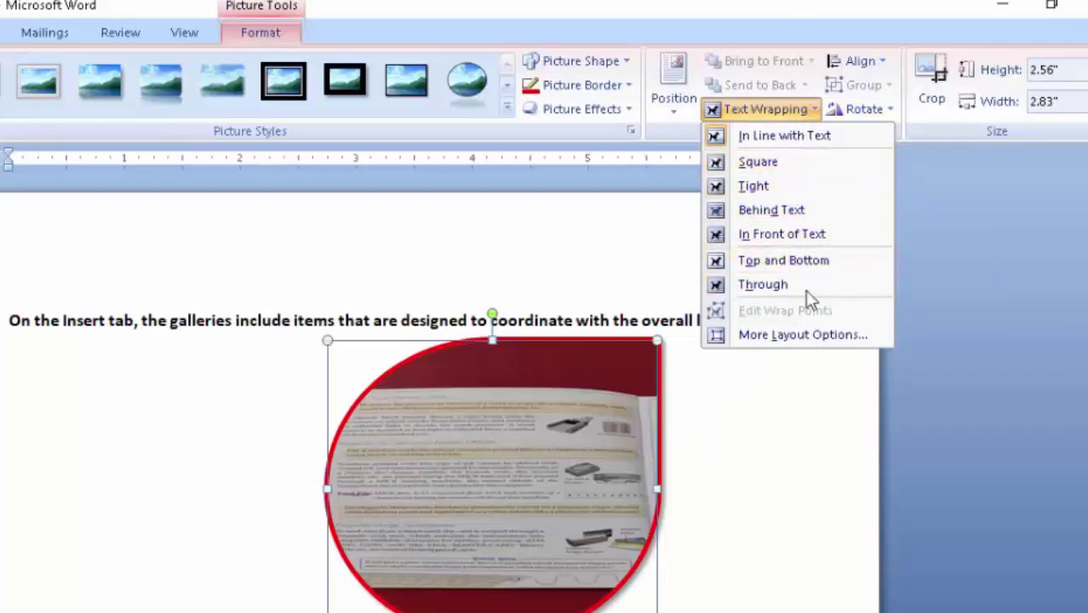
pyautogui.click(797, 428)
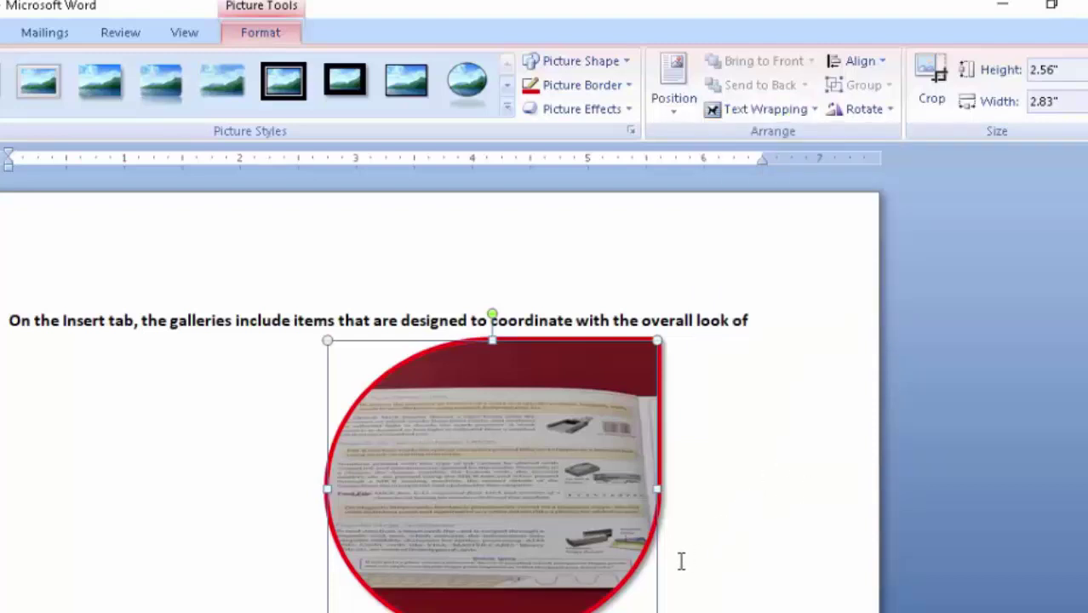
pyautogui.click(679, 118)
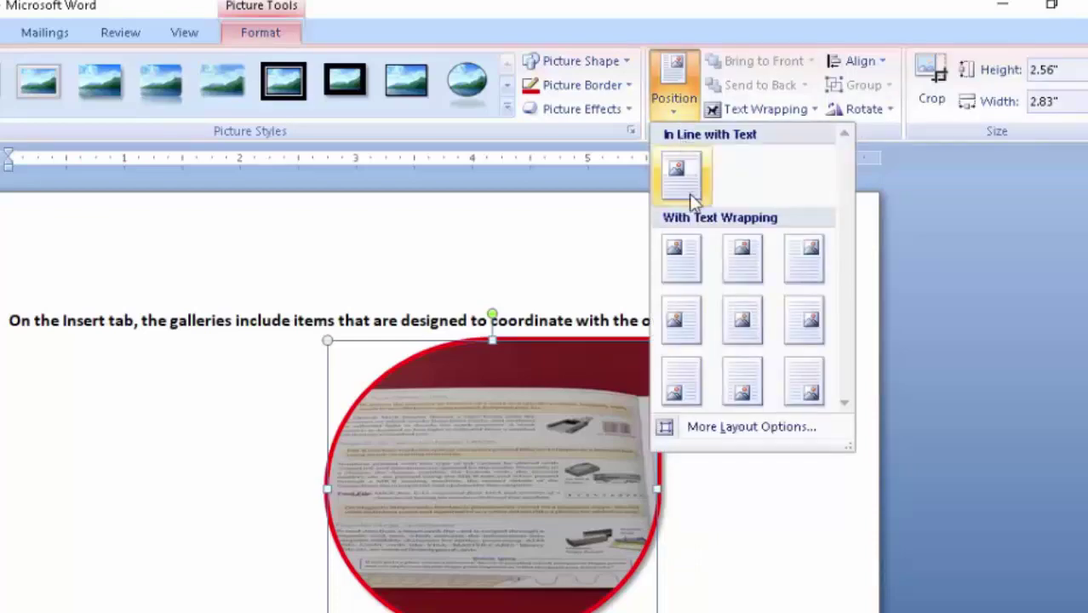
pyautogui.click(687, 271)
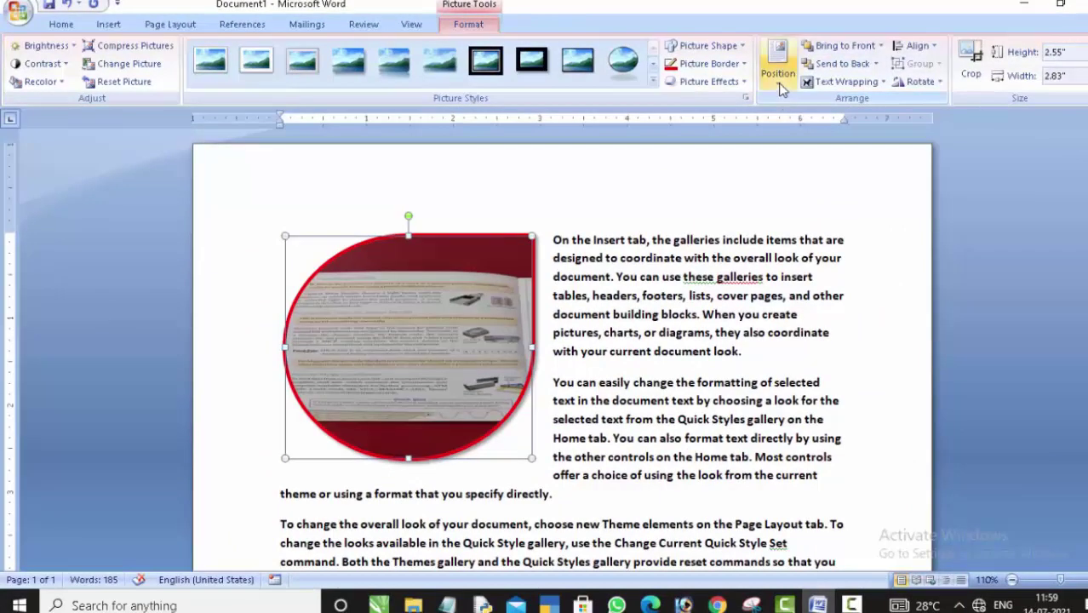
# Try the bottom-right position, then settle on top-centre with text wrapping.
pyautogui.click(778, 76)
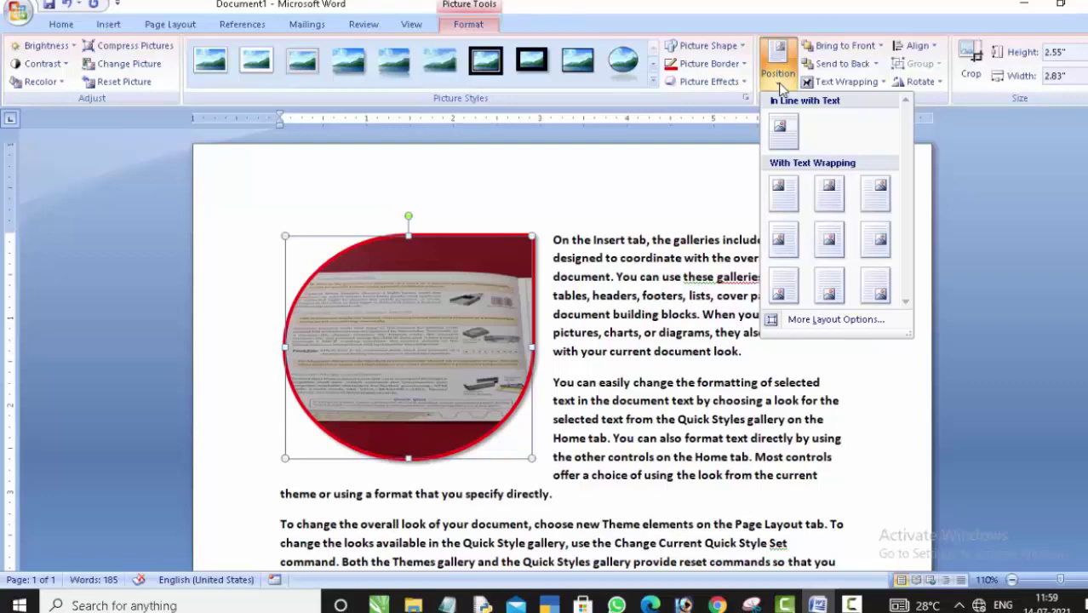
pyautogui.click(876, 288)
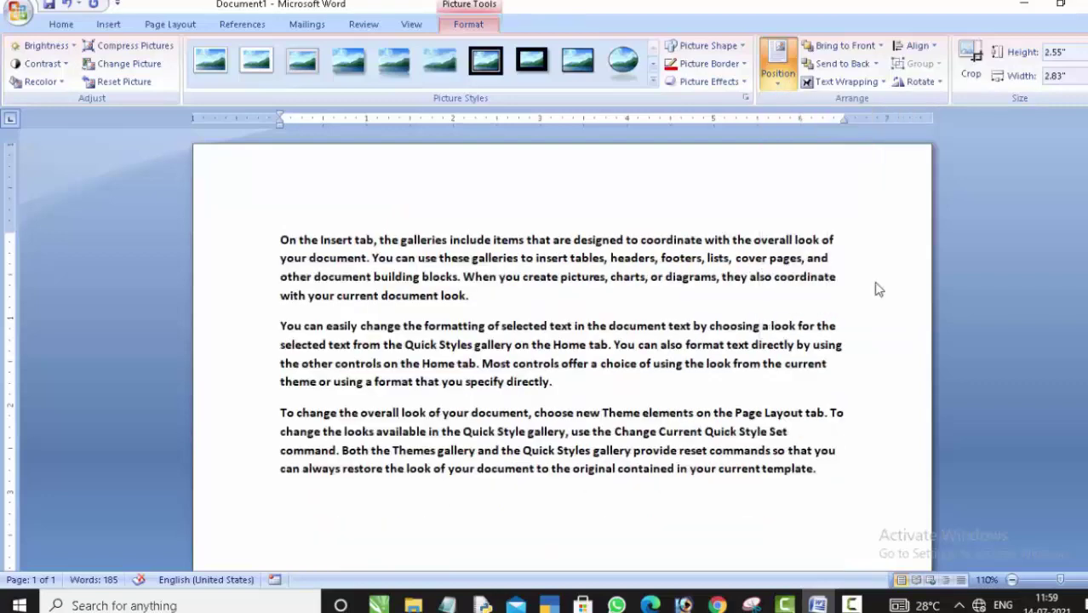
pyautogui.scroll(-5, 849, 430)
pyautogui.scroll(-2, 849, 431)
pyautogui.scroll(-3, 849, 431)
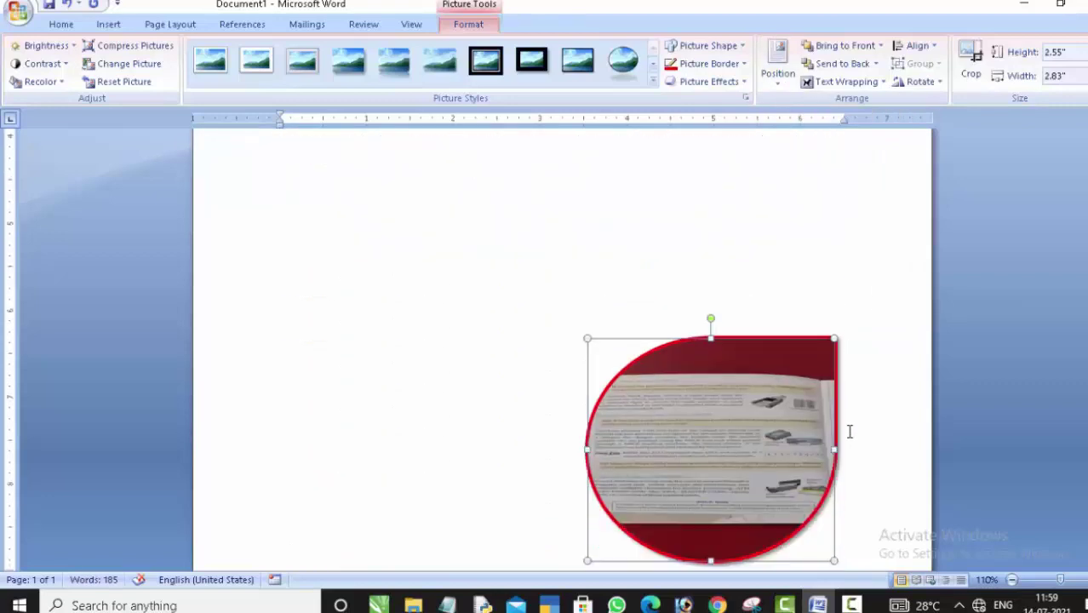
pyautogui.scroll(4, 850, 432)
pyautogui.scroll(4, 736, 400)
pyautogui.scroll(1, 736, 400)
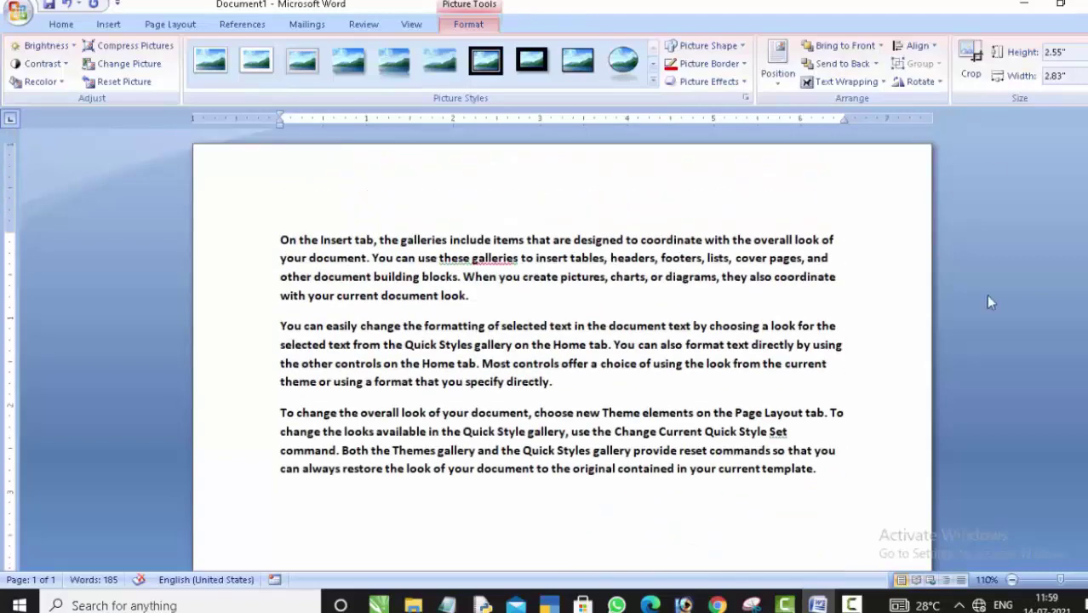
pyautogui.click(777, 64)
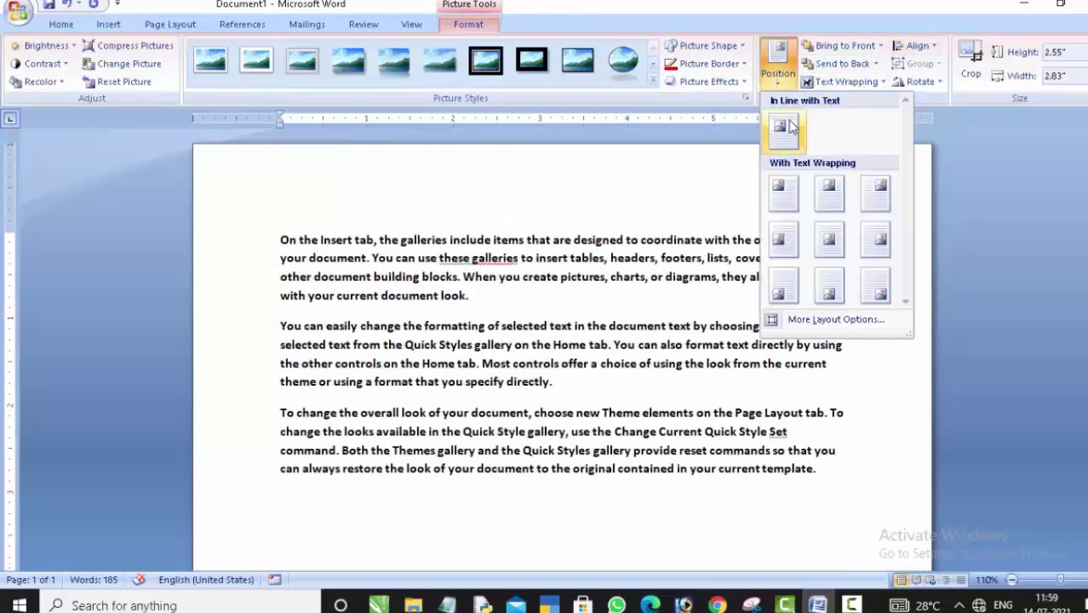
pyautogui.click(819, 192)
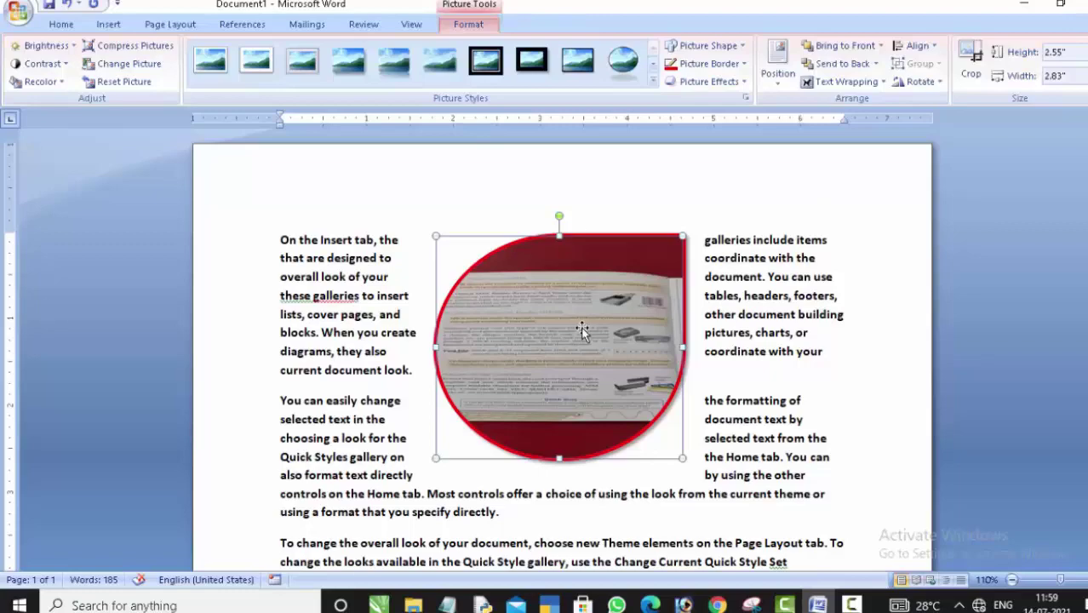
# Set the photo's text wrapping to Behind Text and move it to the page's top left.
pyautogui.rightClick(571, 303)
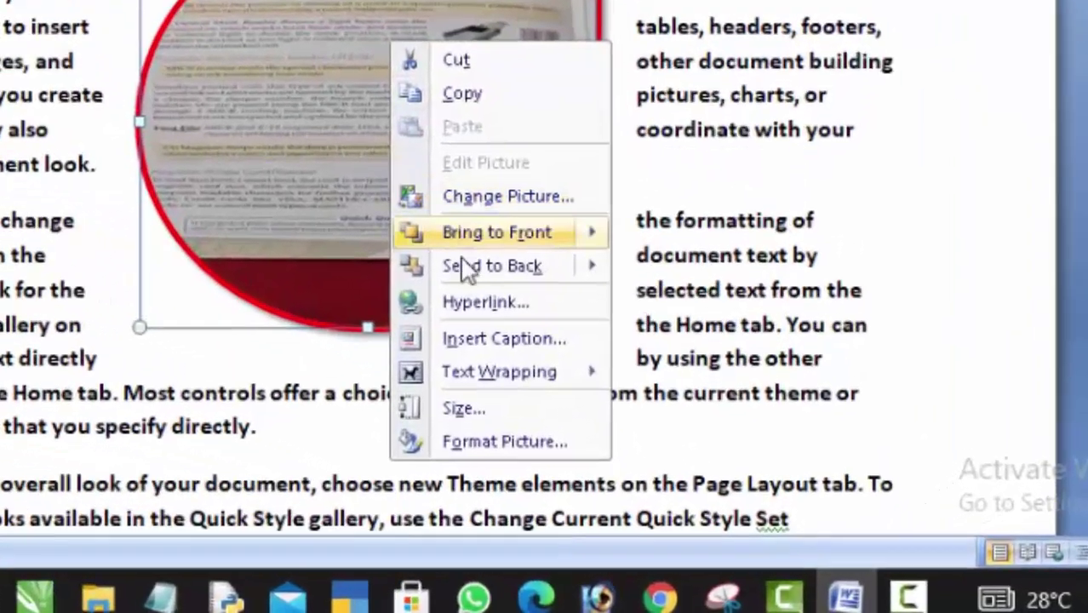
pyautogui.moveTo(563, 374)
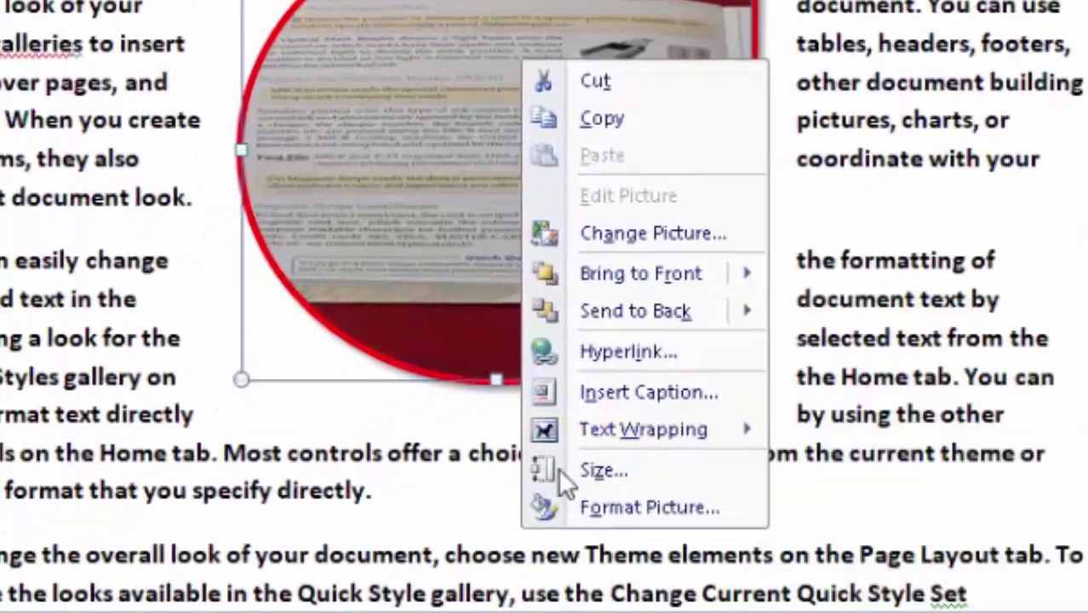
pyautogui.moveTo(651, 315)
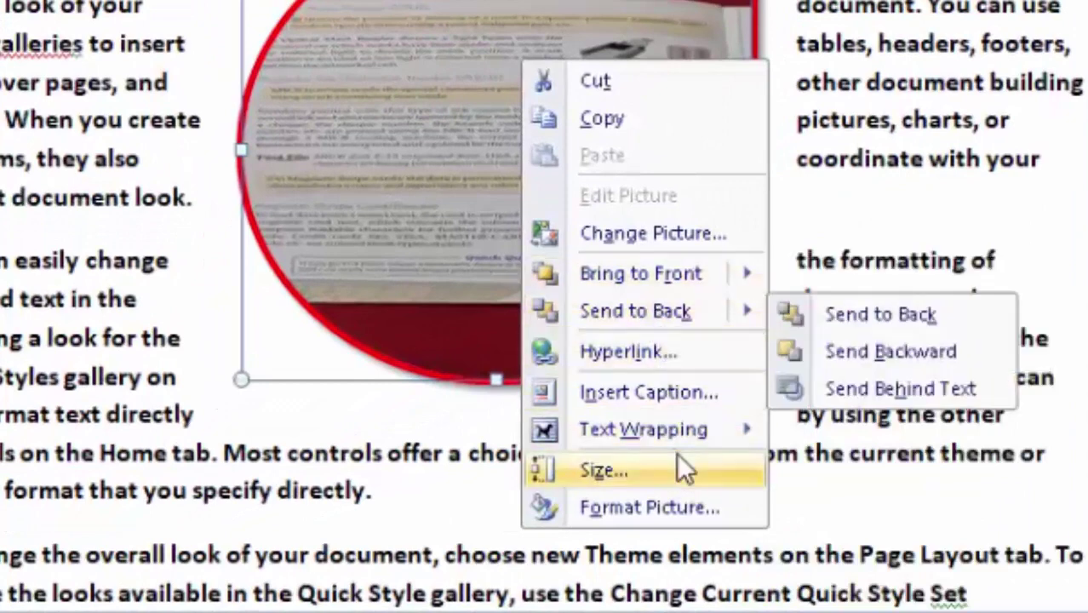
pyautogui.moveTo(705, 426)
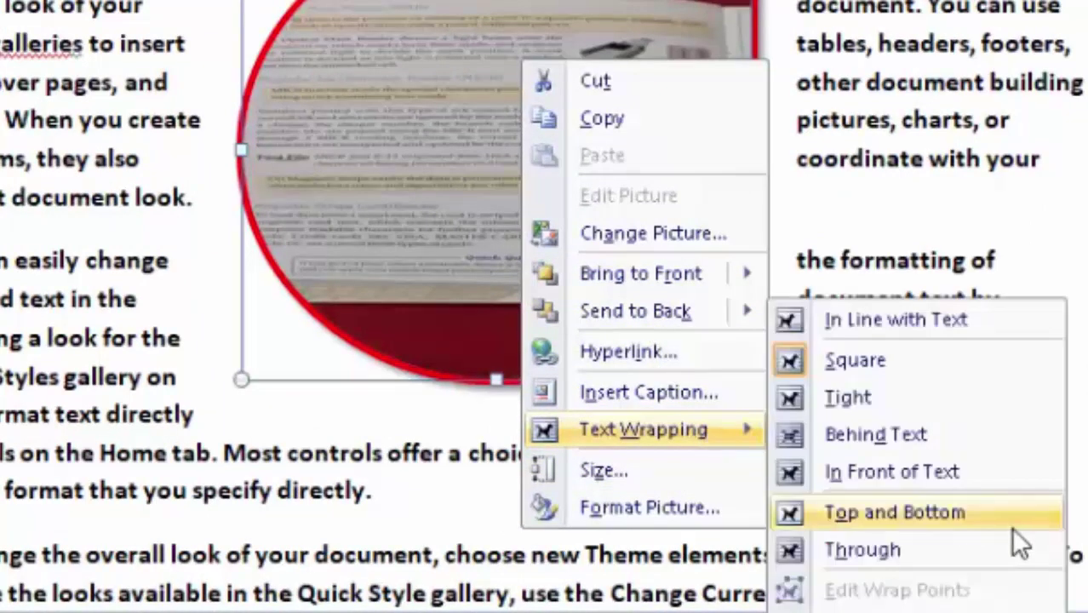
pyautogui.click(923, 433)
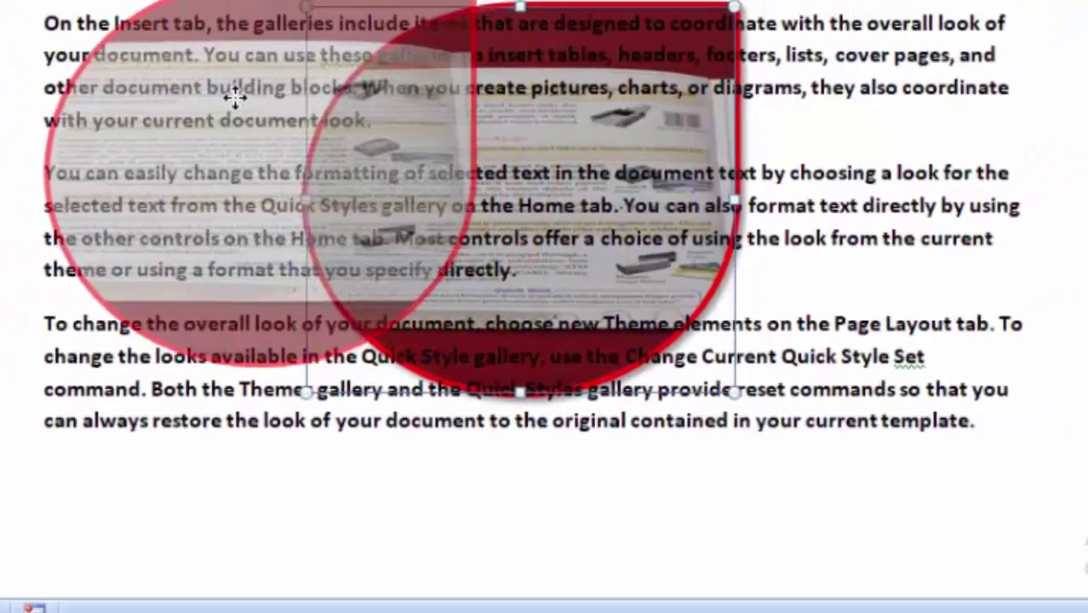
pyautogui.moveTo(470, 50); pyautogui.dragTo(366, 123)
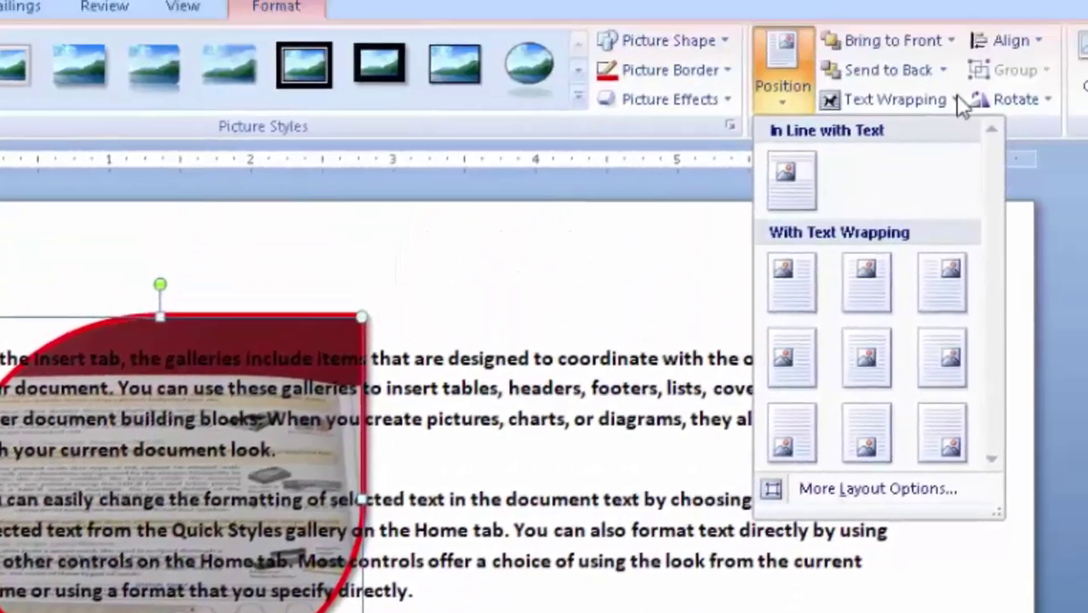
# Try Square and other wrapping options, ending with the photo In Line with Text.
pyautogui.click(934, 144)
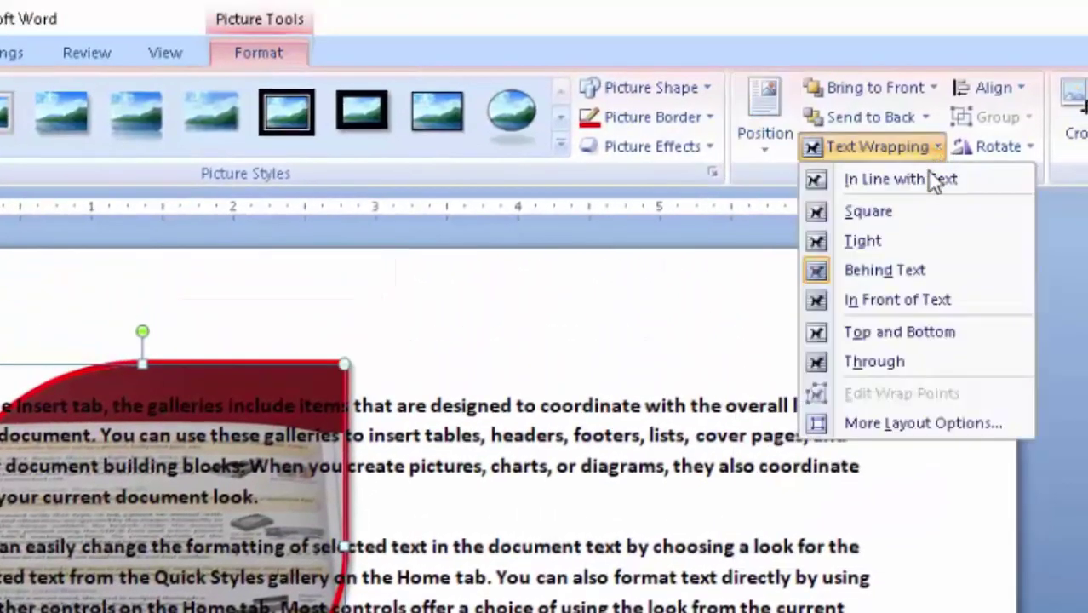
pyautogui.click(930, 218)
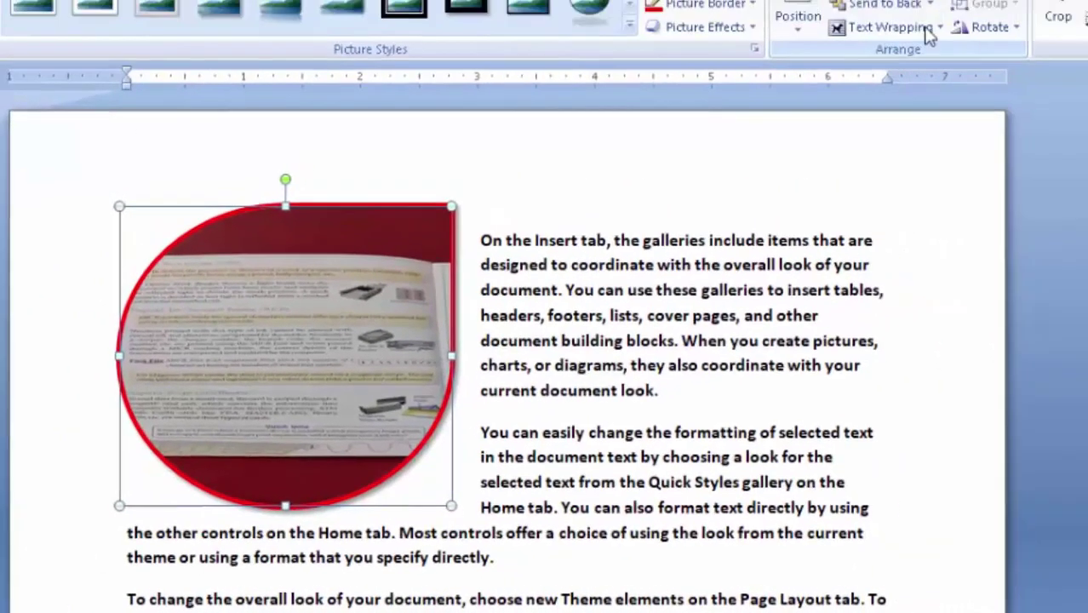
pyautogui.click(906, 42)
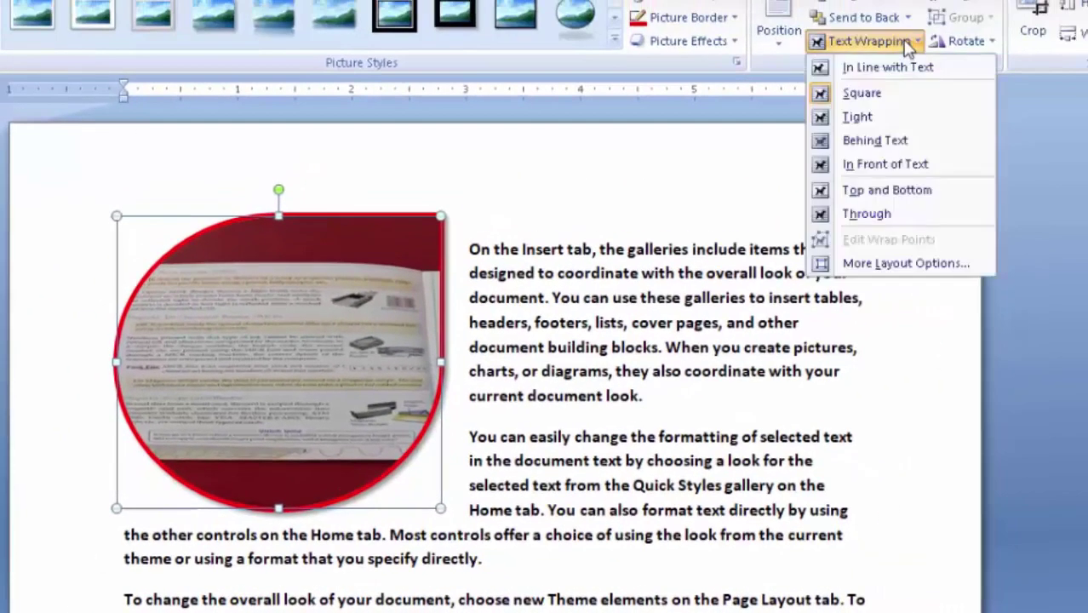
pyautogui.click(894, 136)
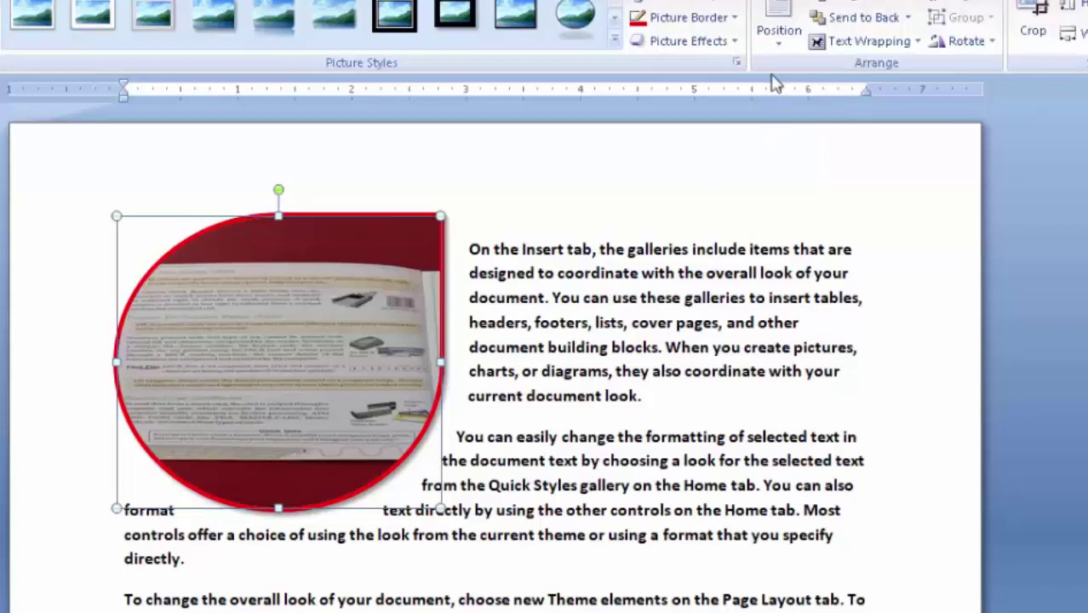
pyautogui.click(901, 45)
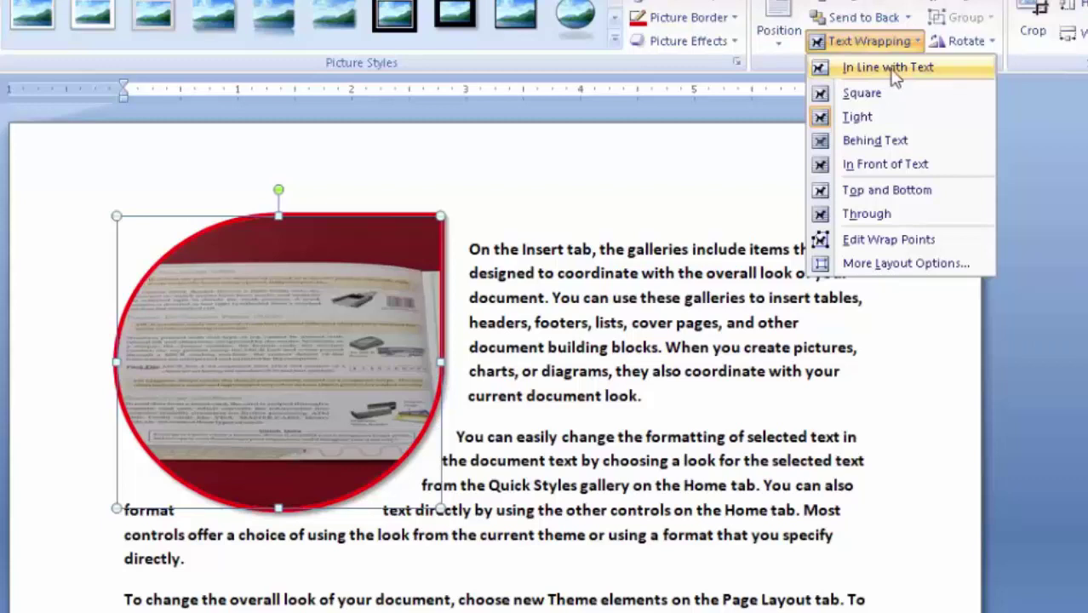
pyautogui.click(888, 68)
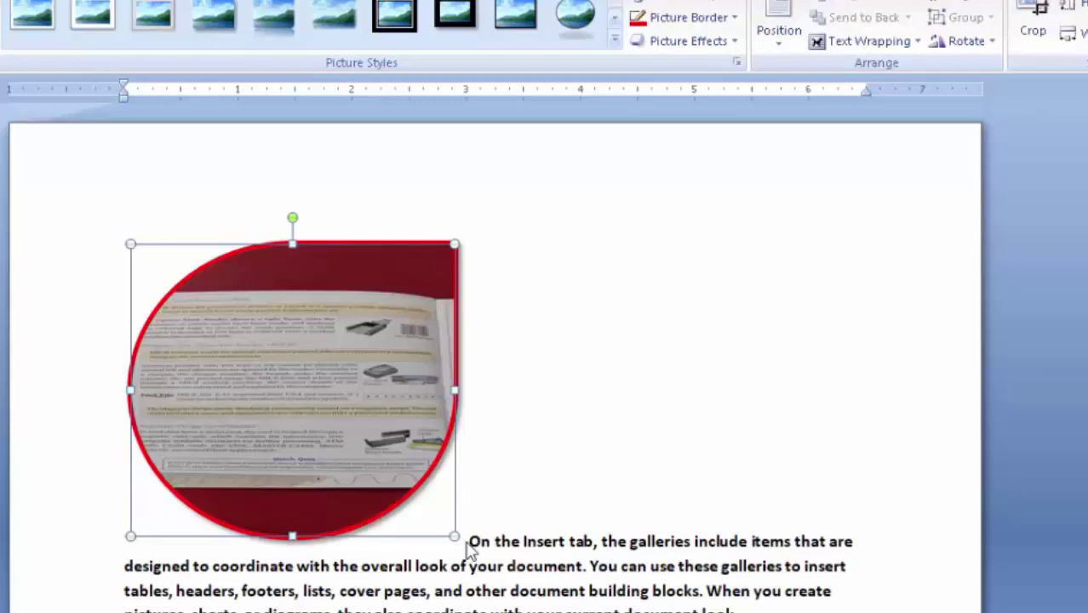
# Enlarge the photo slightly, set it In Front of Text, and nudge it up and left.
pyautogui.moveTo(453, 537); pyautogui.dragTo(453, 553)
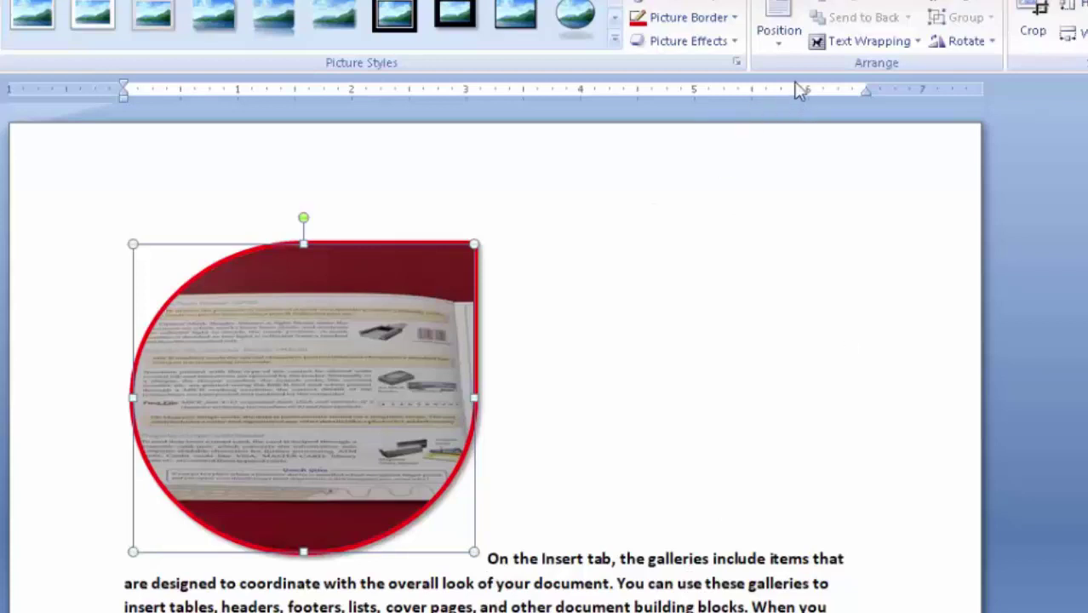
pyautogui.click(880, 42)
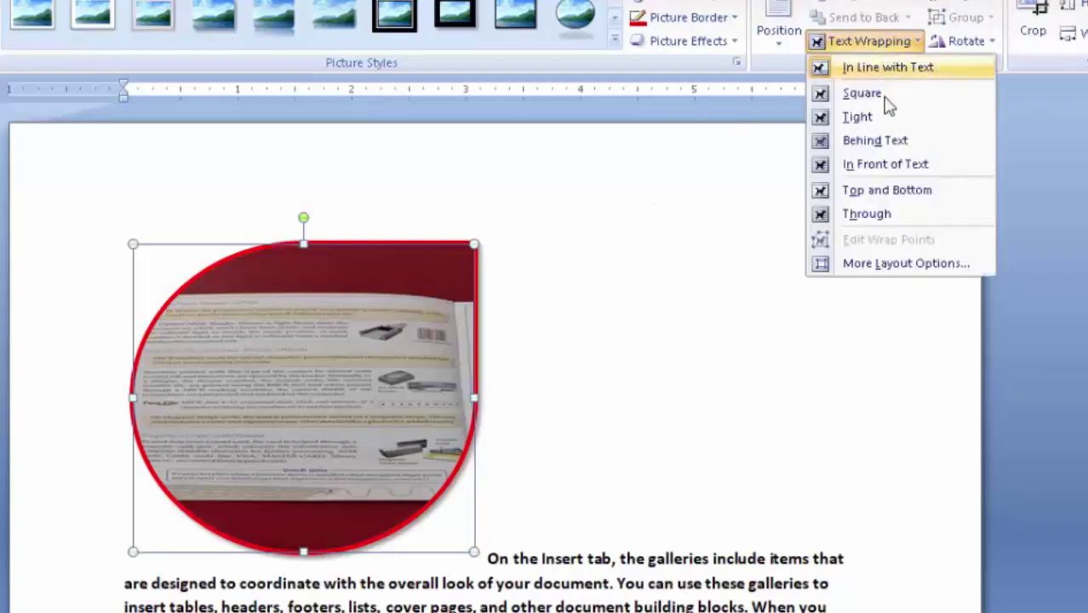
pyautogui.click(892, 166)
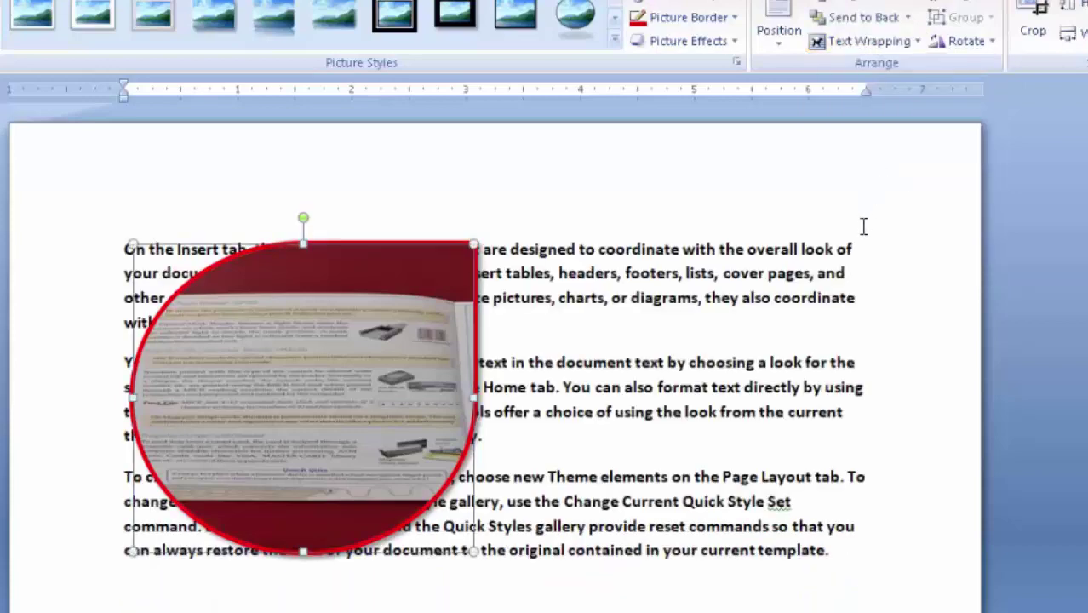
pyautogui.moveTo(377, 368)
pyautogui.mouseDown()
pyautogui.moveTo(545, 362)
pyautogui.moveTo(347, 332)
pyautogui.mouseUp()
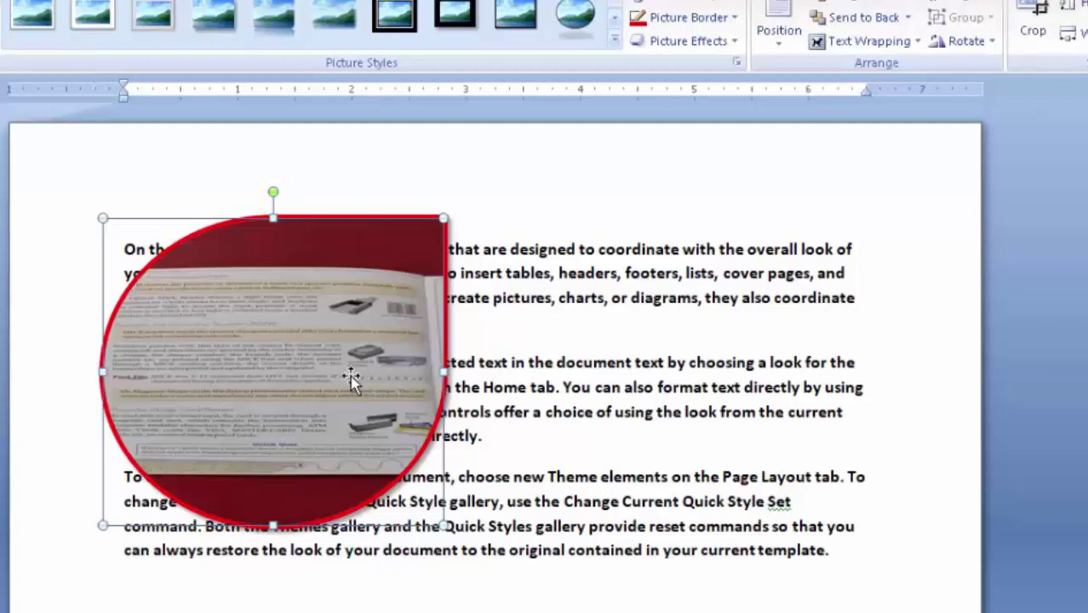
# Try Top and Bottom wrapping on the photo and scroll to check the text.
pyautogui.click(873, 42)
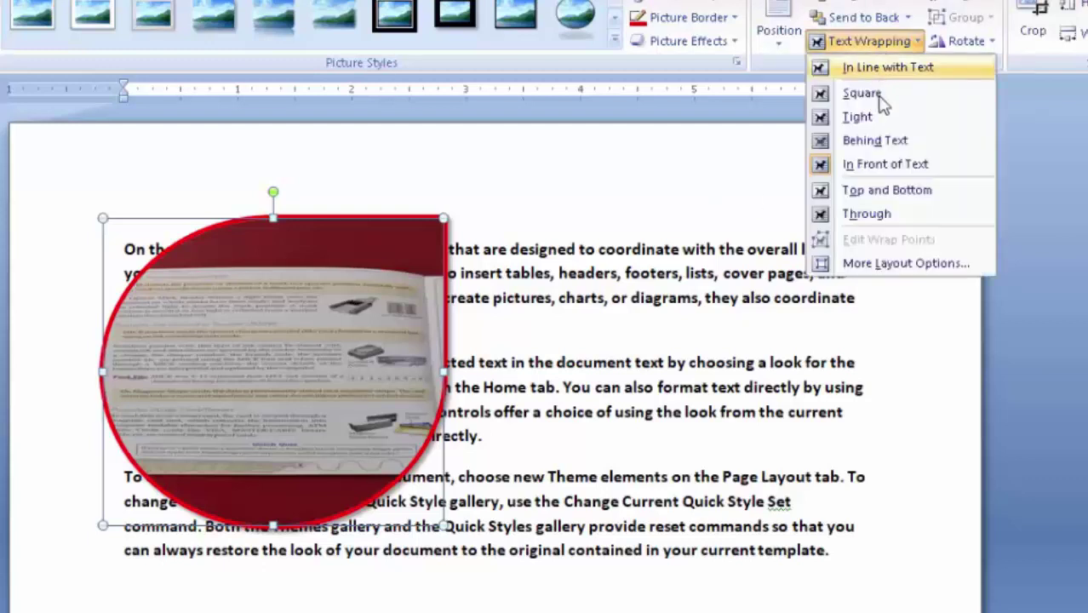
pyautogui.click(924, 194)
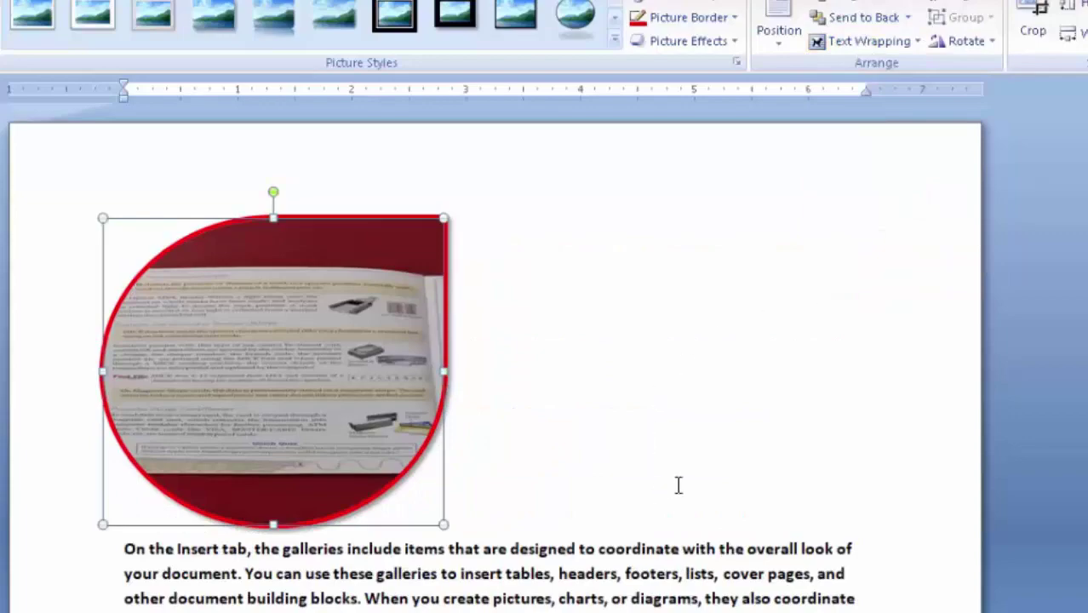
pyautogui.scroll(-2, 690, 451)
pyautogui.scroll(-5, 690, 451)
pyautogui.scroll(5, 486, 478)
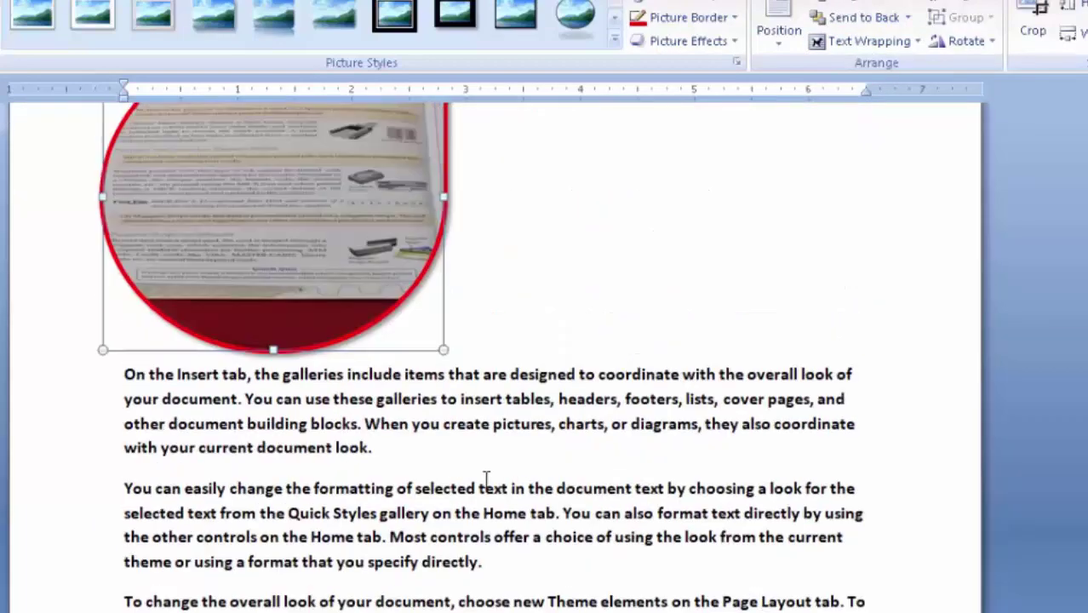
pyautogui.scroll(2, 435, 415)
pyautogui.scroll(1, 435, 415)
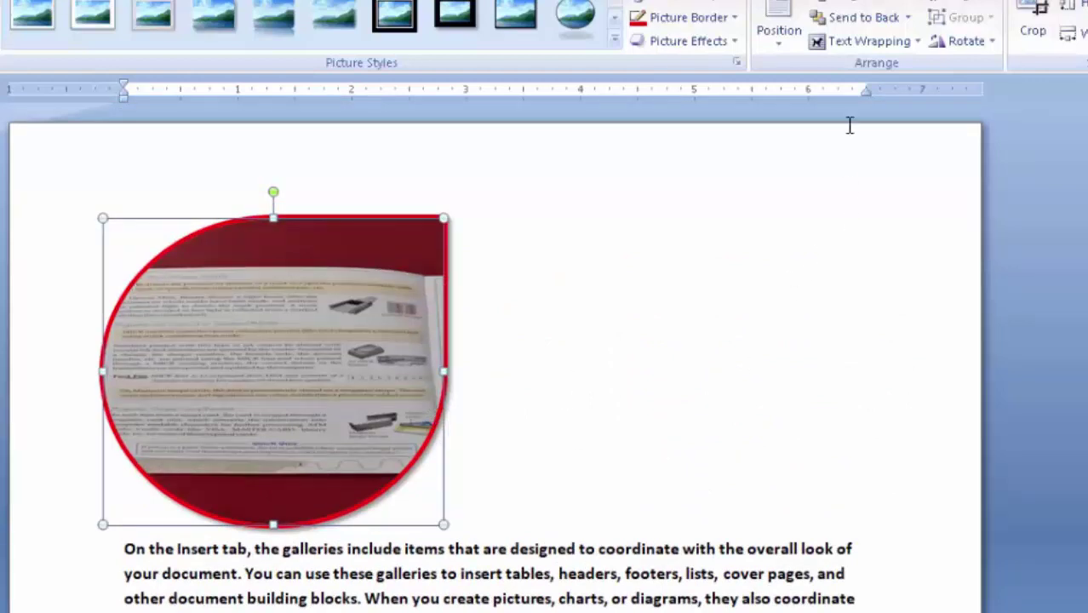
# Switch the photo to Through wrapping and drag it into the middle of the first two paragraphs.
pyautogui.click(902, 43)
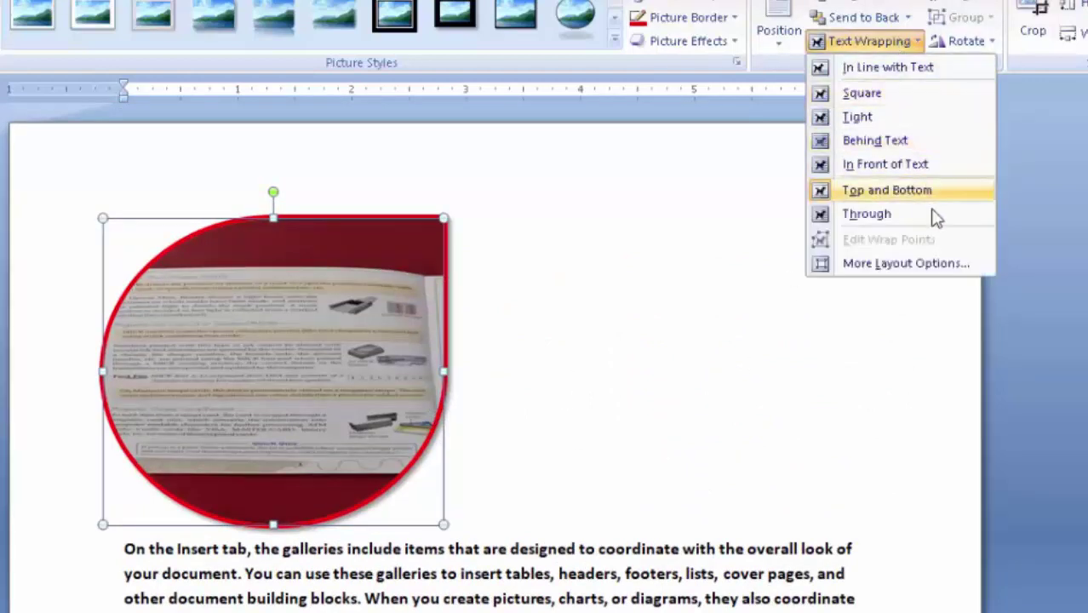
pyautogui.click(870, 217)
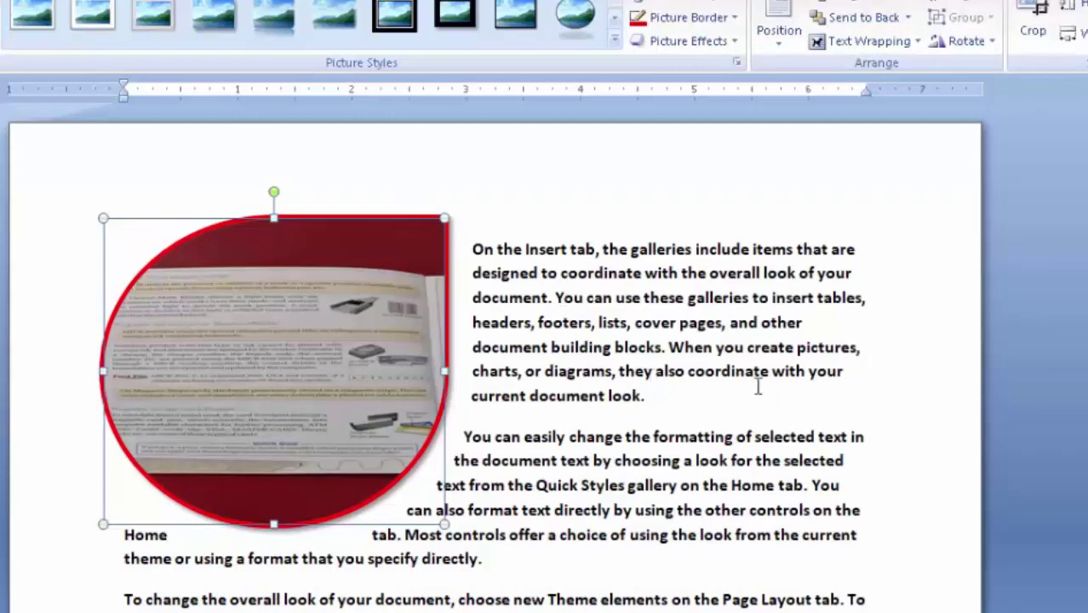
pyautogui.moveTo(314, 324); pyautogui.dragTo(426, 350)
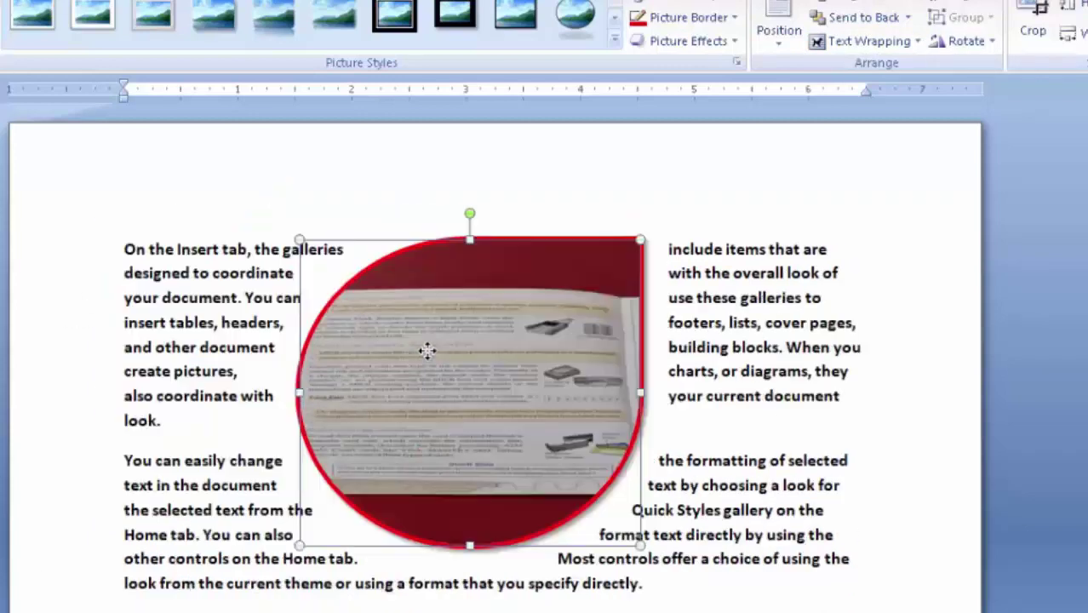
pyautogui.click(855, 565)
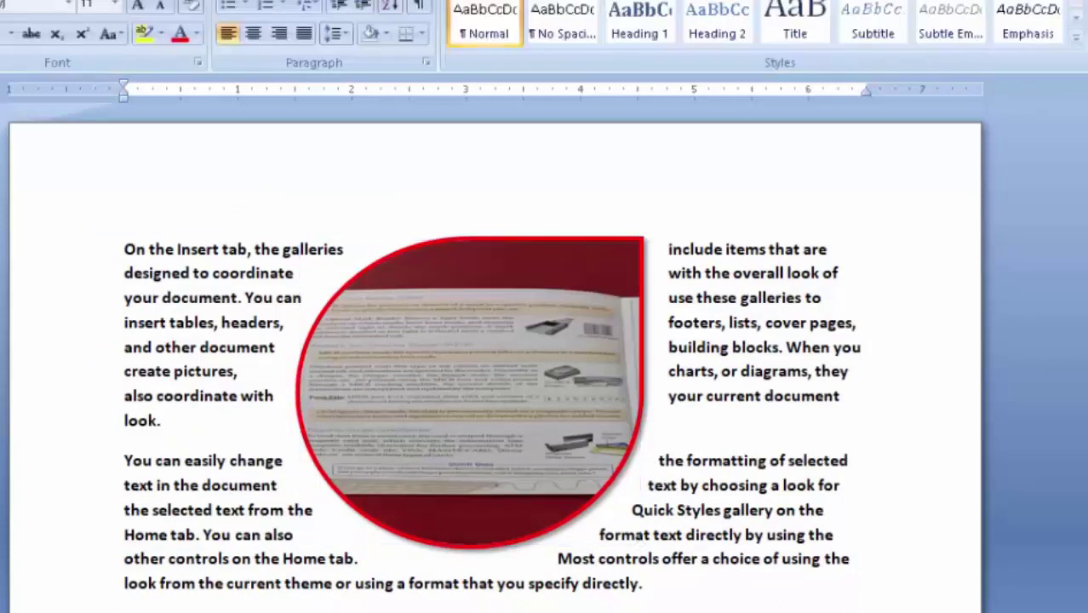
pyautogui.doubleClick(478, 413)
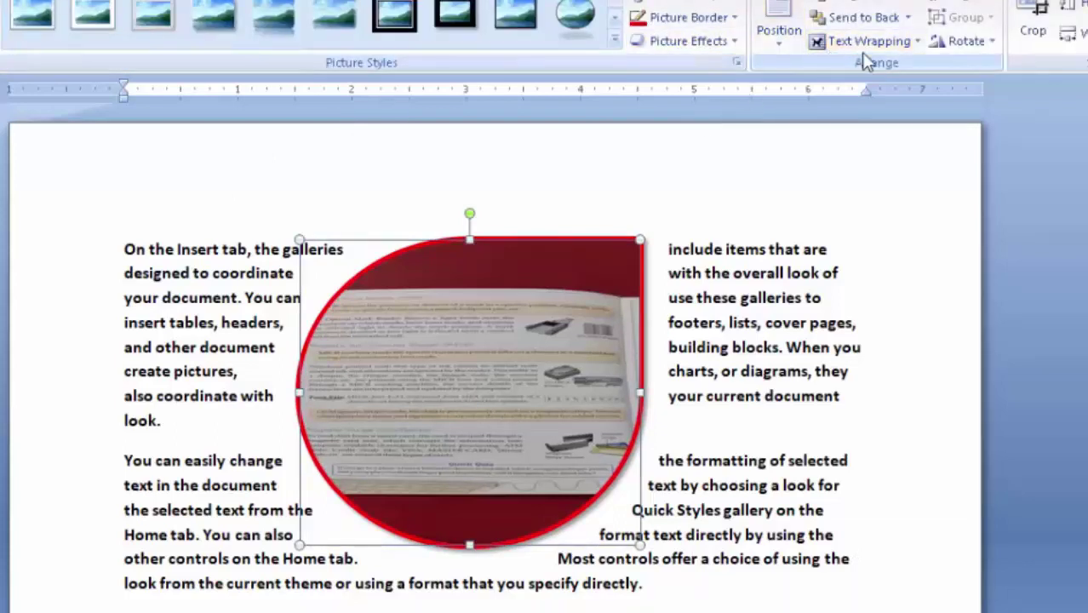
pyautogui.click(870, 43)
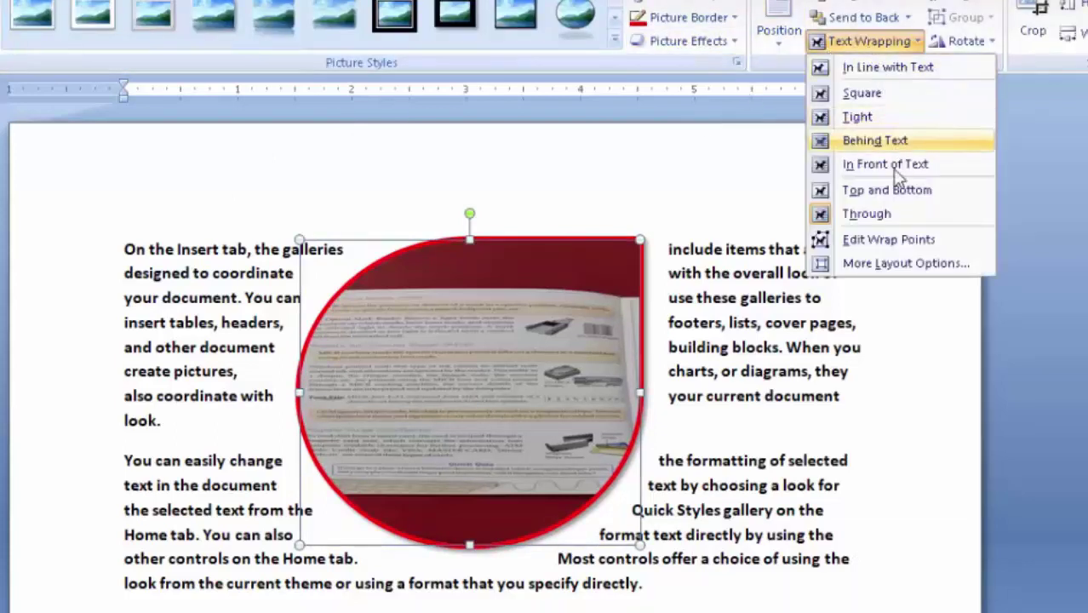
# Edit wrap points, pulling the top-right, upper-left, top, lower-right and lower-left points into the photo.
pyautogui.click(904, 242)
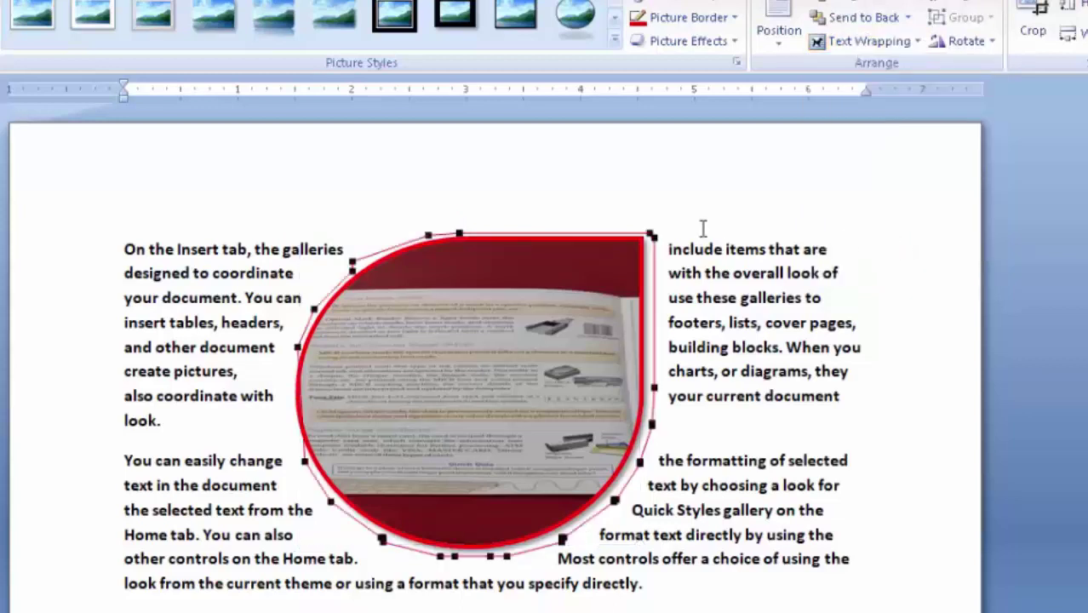
pyautogui.moveTo(656, 236); pyautogui.dragTo(641, 264)
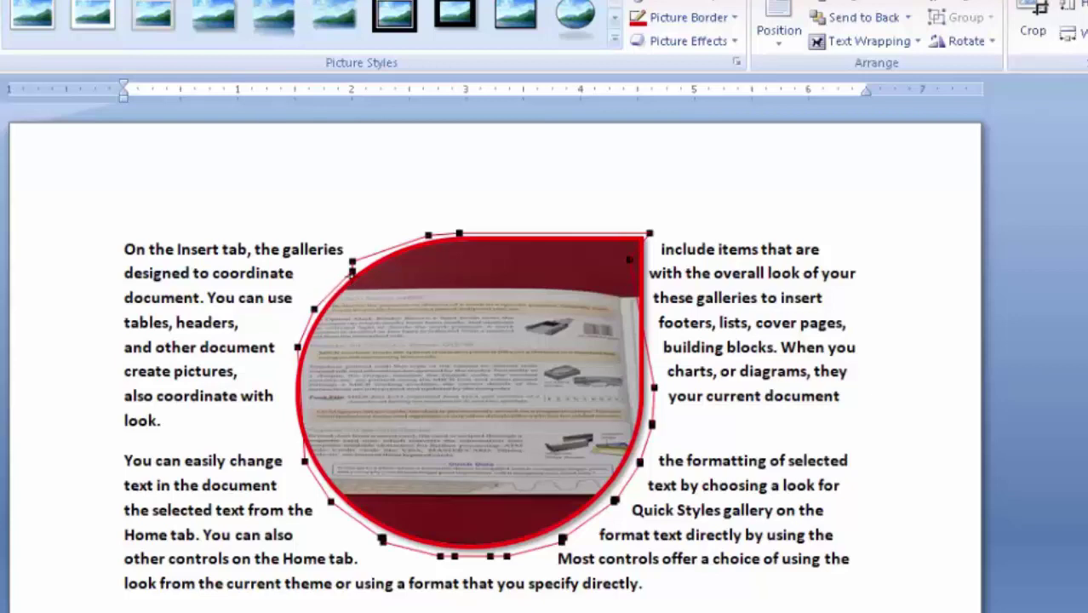
pyautogui.moveTo(352, 272); pyautogui.dragTo(405, 339)
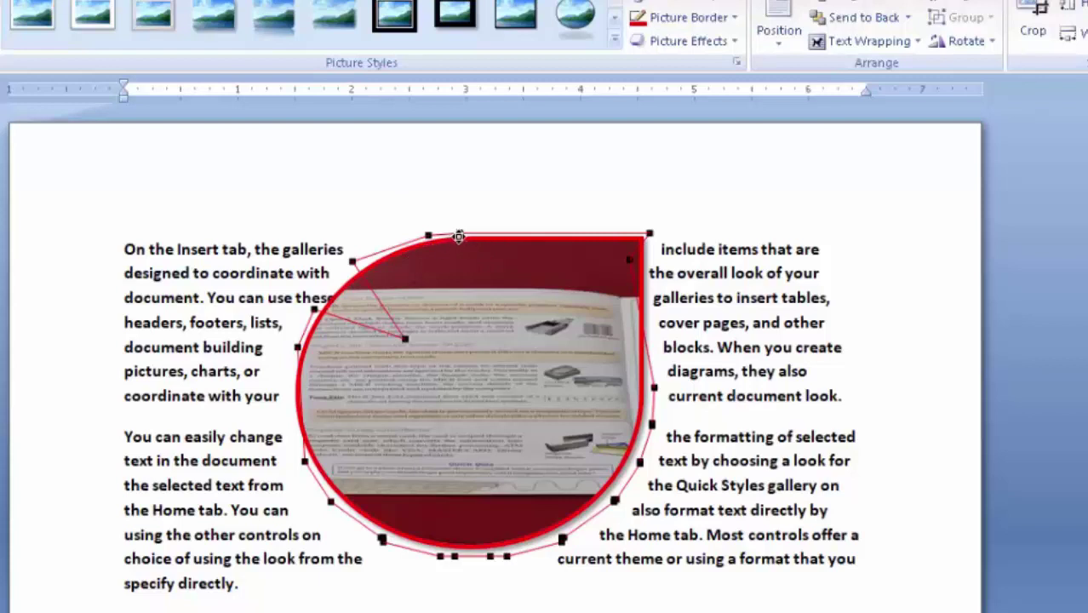
pyautogui.moveTo(438, 273); pyautogui.dragTo(426, 302)
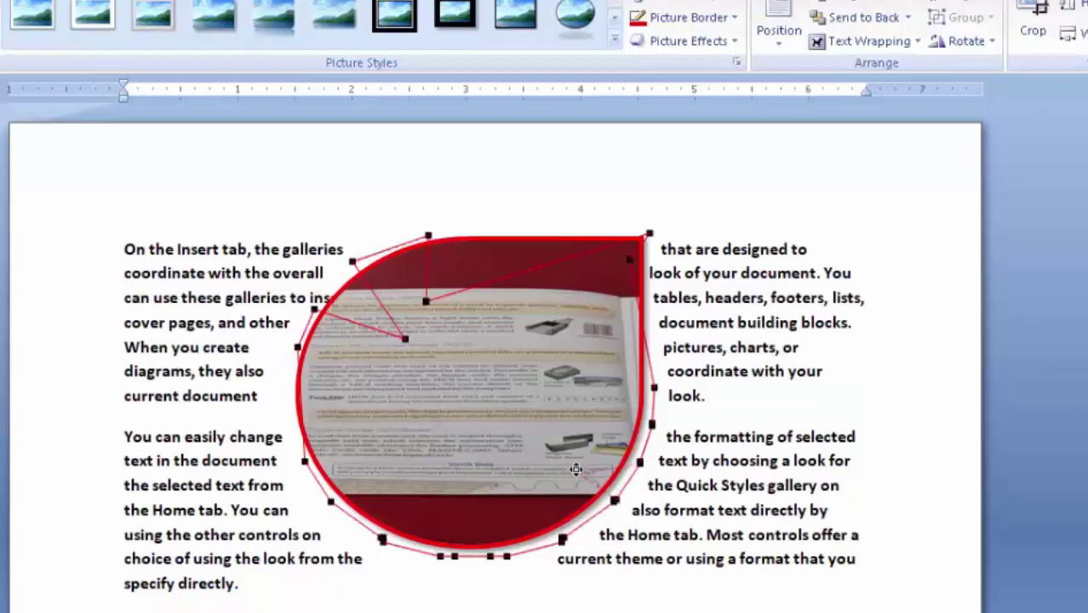
pyautogui.moveTo(576, 469); pyautogui.dragTo(535, 441)
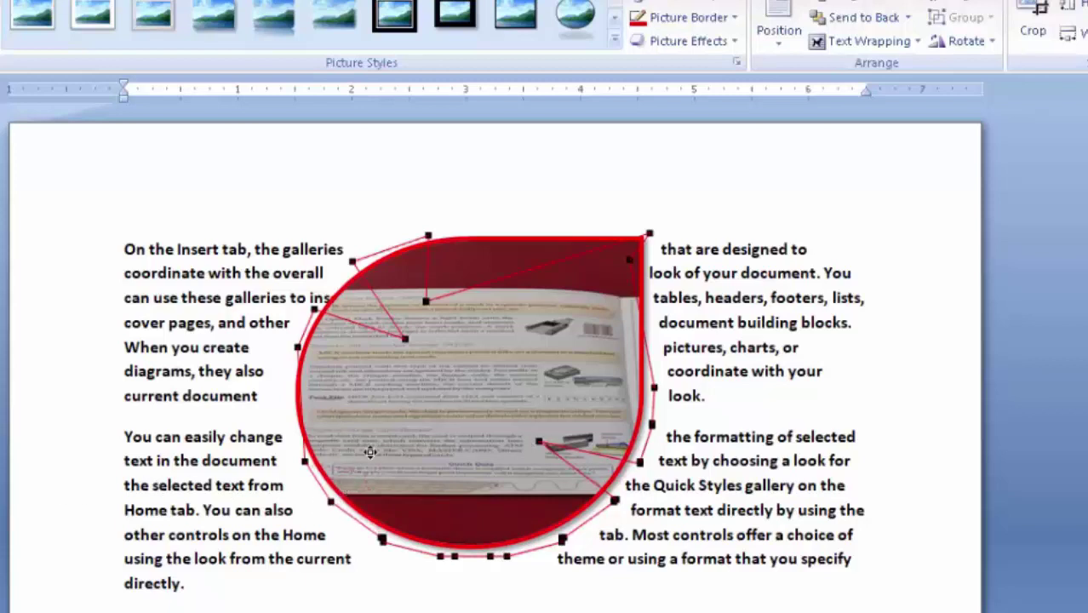
pyautogui.moveTo(370, 452); pyautogui.dragTo(402, 423)
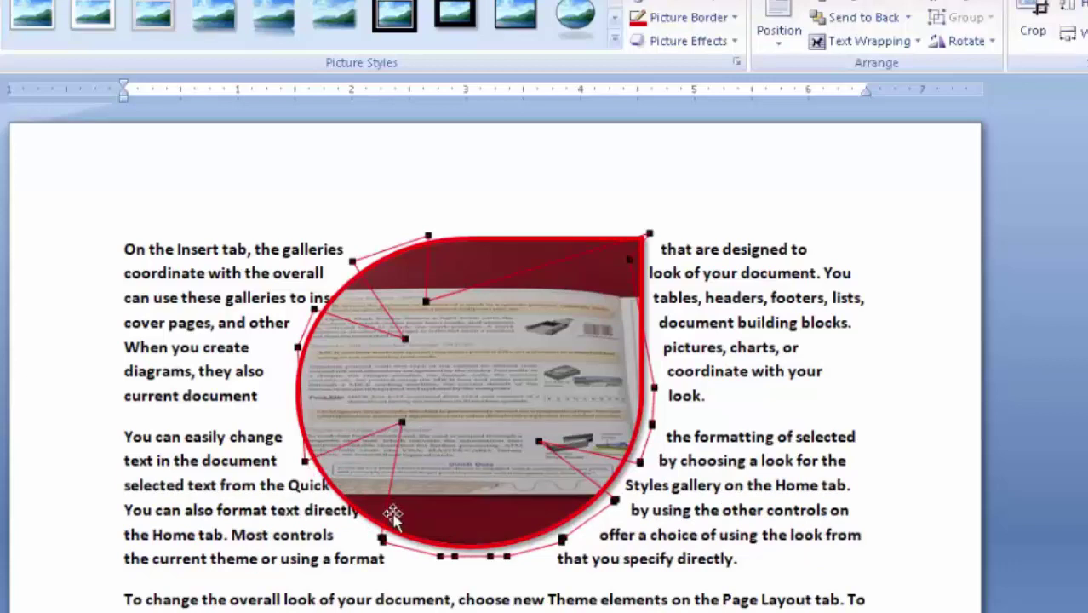
pyautogui.click(906, 43)
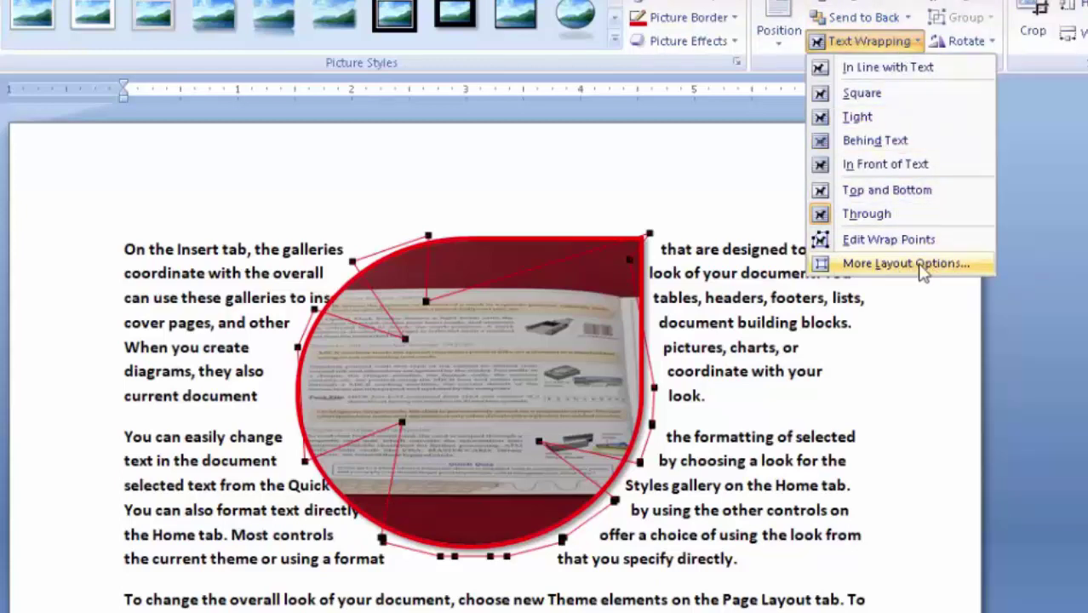
pyautogui.click(923, 266)
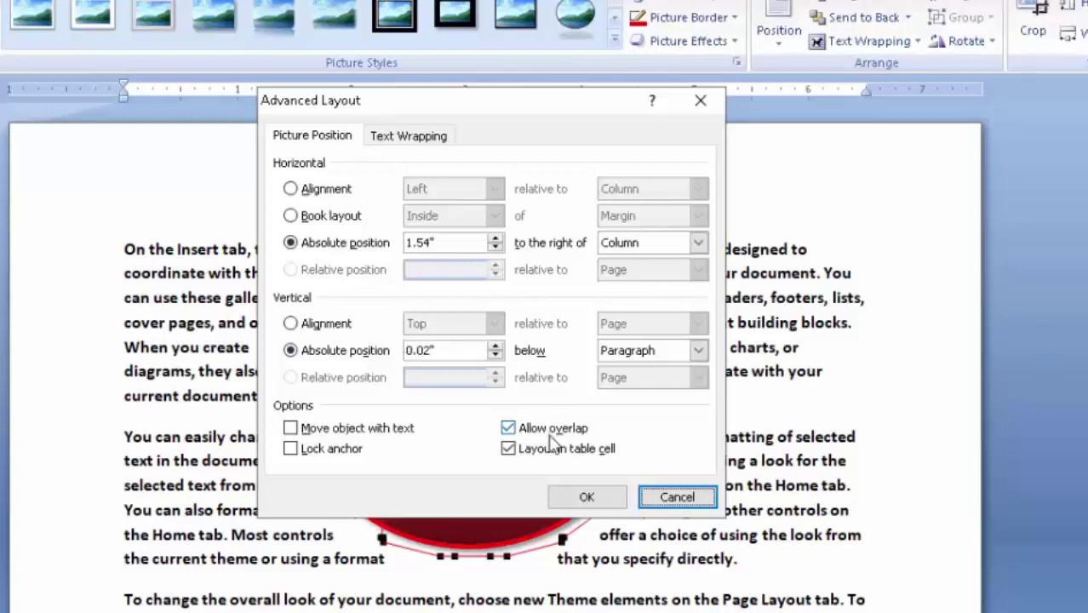
pyautogui.click(587, 499)
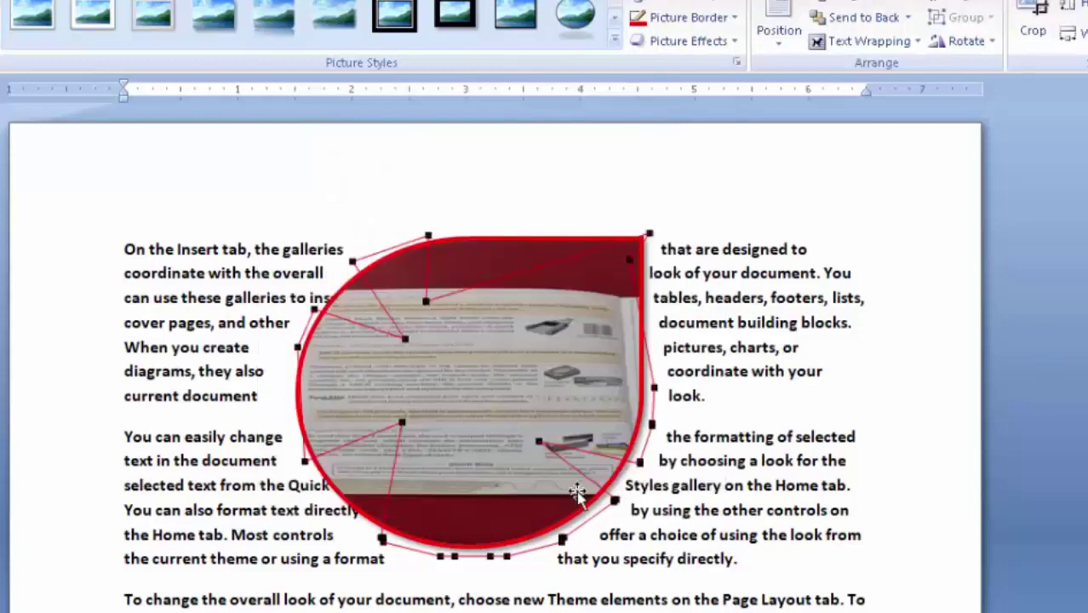
pyautogui.click(911, 498)
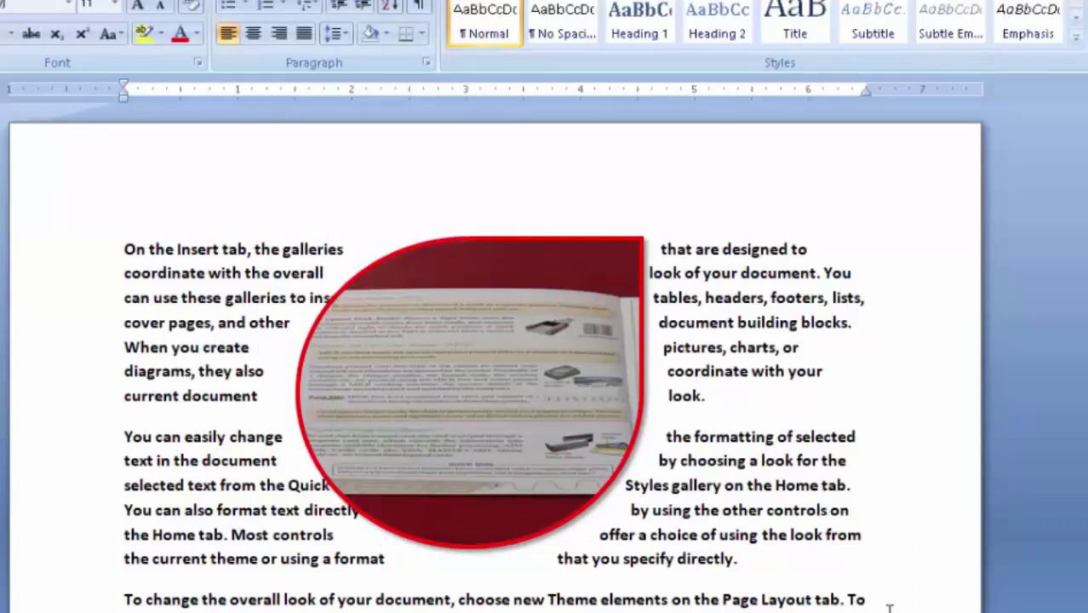